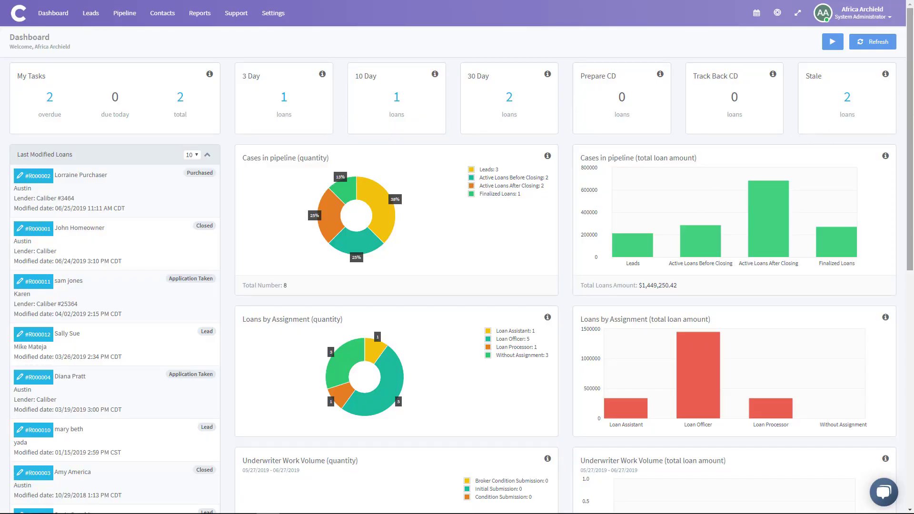
Step: Open the company Reports list and show 25 per page so all 14 reports appear
mouse_move(913, 115)
mouse_down()
mouse_move(904, 370)
mouse_move(912, 112)
mouse_up()
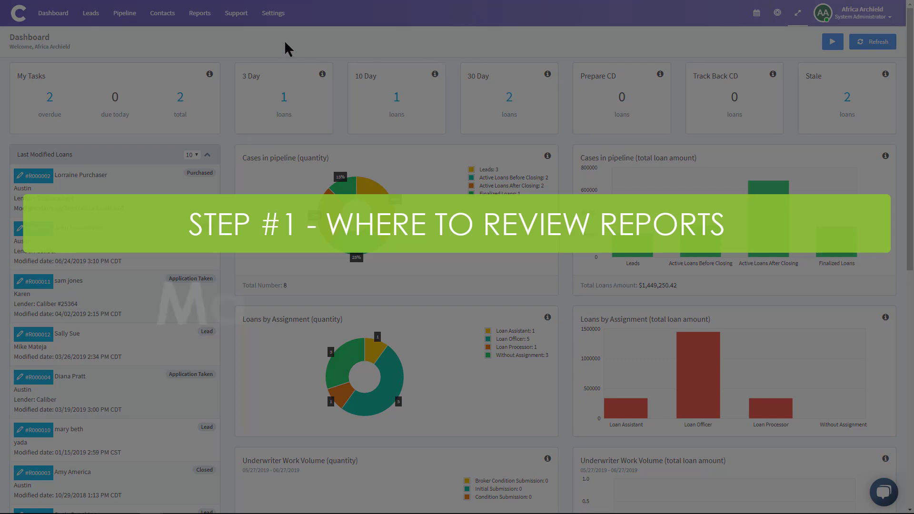
click(200, 14)
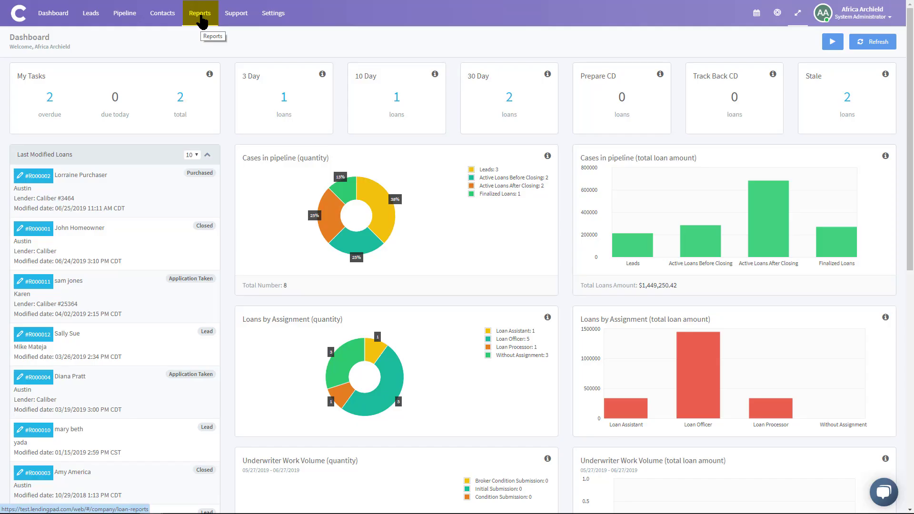
click(200, 13)
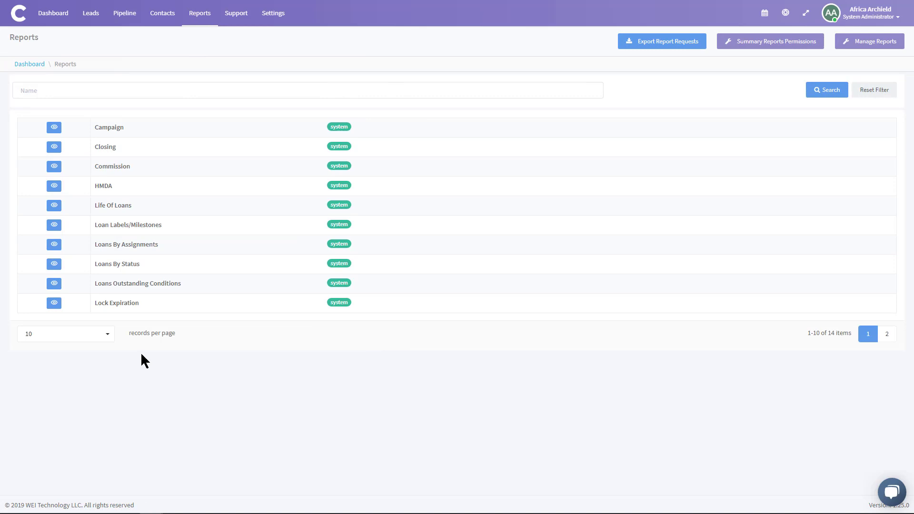
click(83, 338)
click(83, 376)
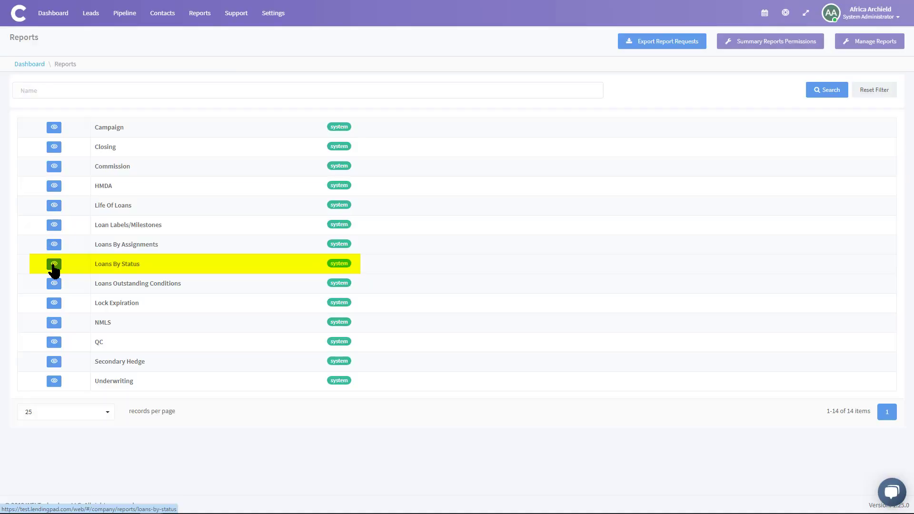
Step: Open Loans By Status, review its campaign, status and state filters, and run it unfiltered
click(53, 265)
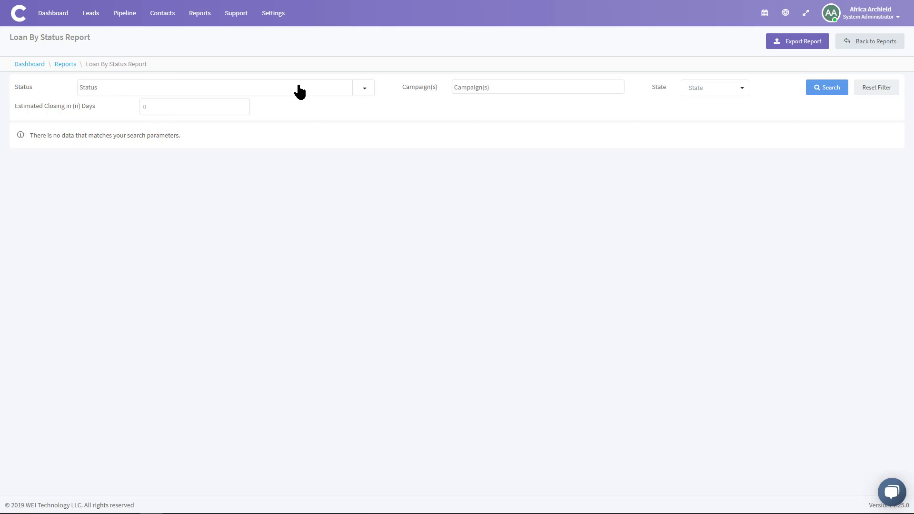
click(584, 90)
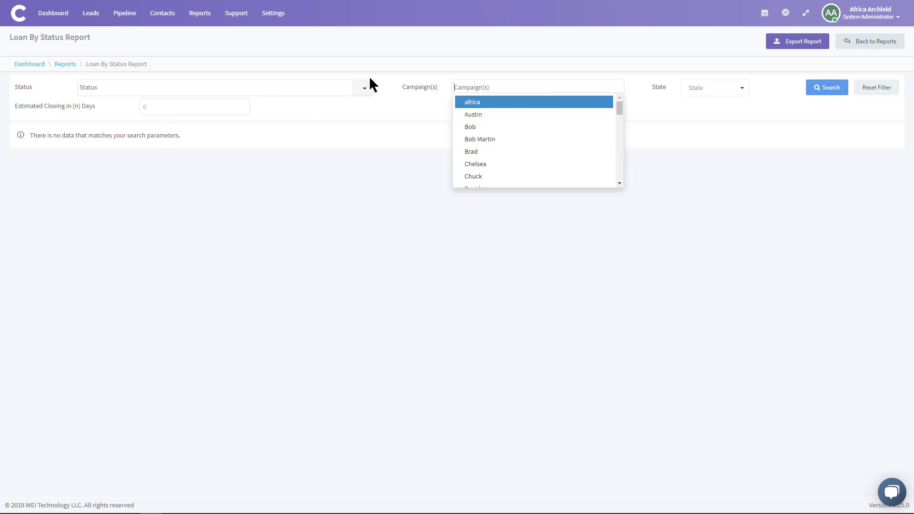
click(365, 88)
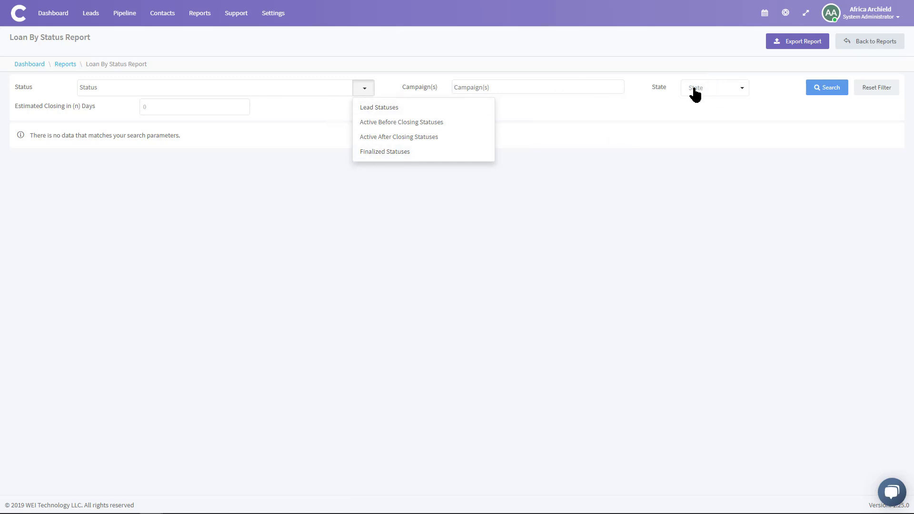
click(745, 90)
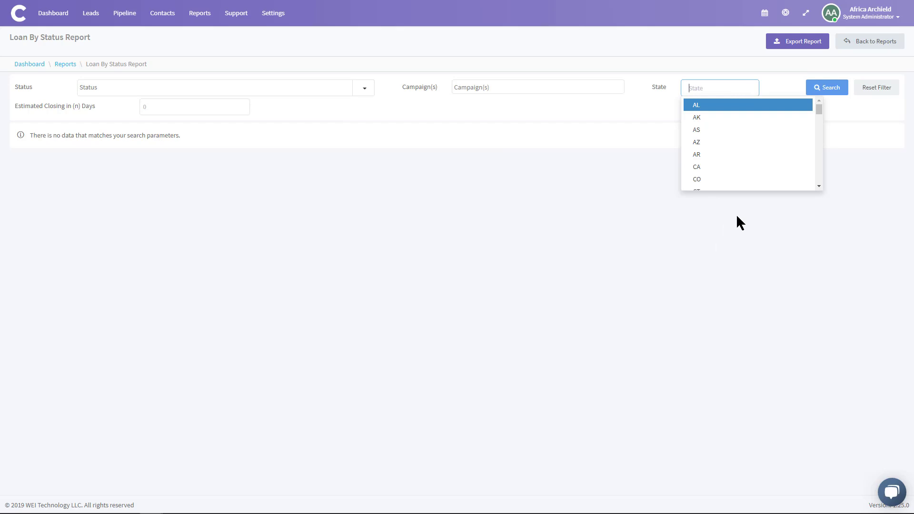
click(875, 132)
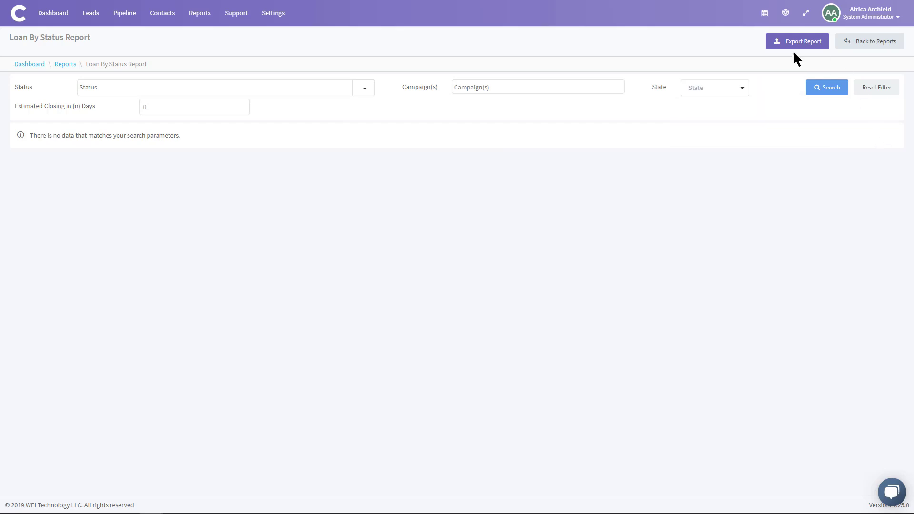
click(819, 89)
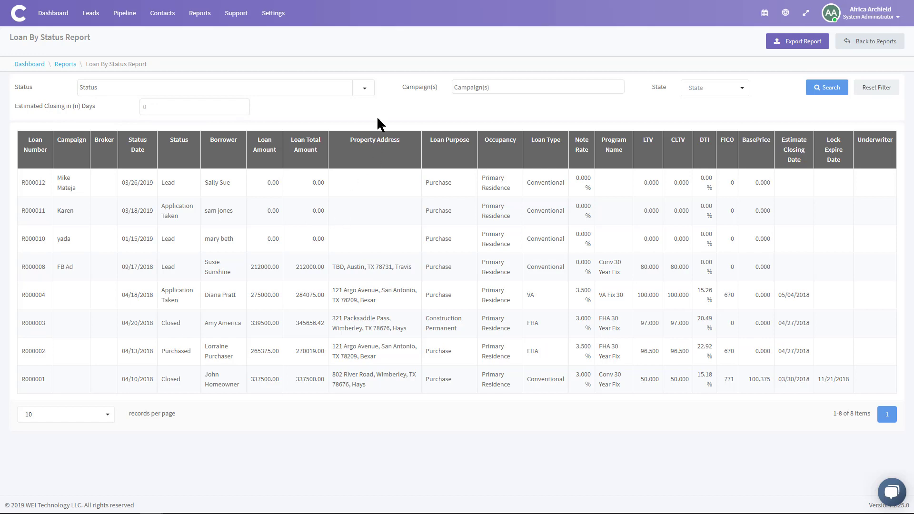
Step: Rerun the report filtered to Lead Statuses, leaving three lead loans
click(369, 92)
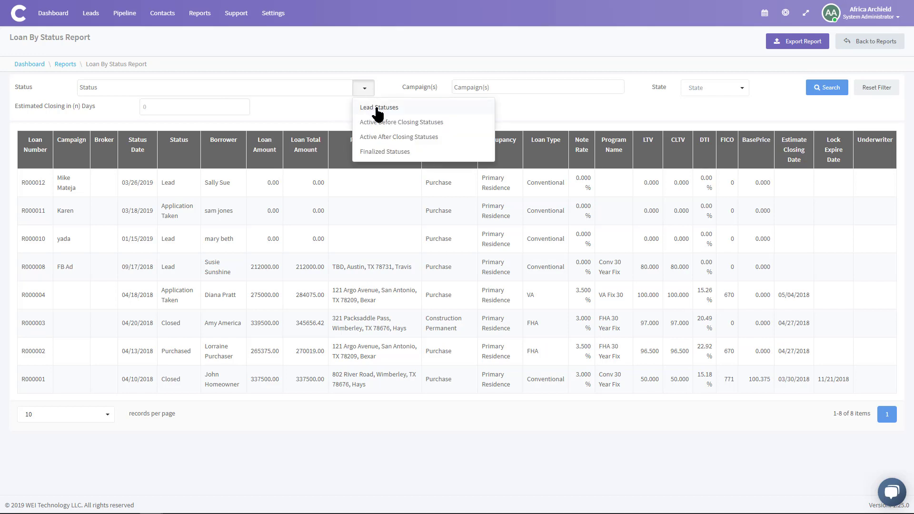
click(378, 109)
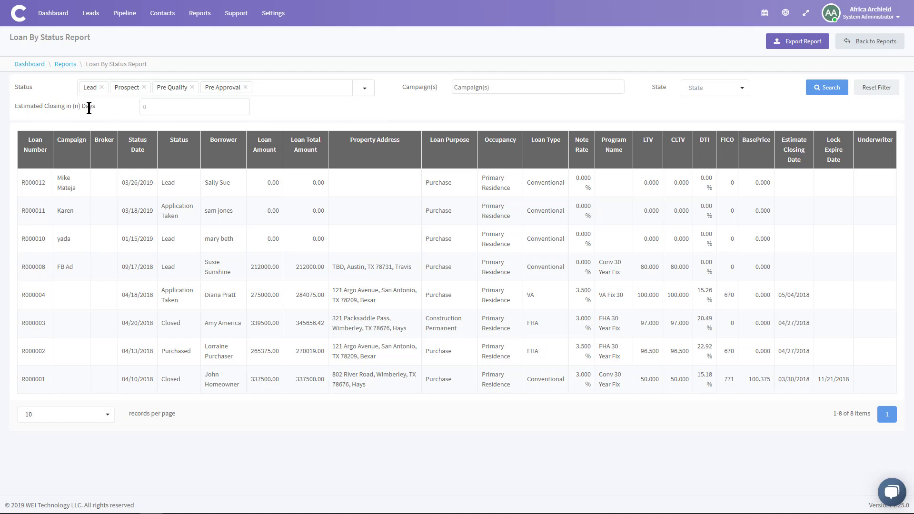
click(819, 93)
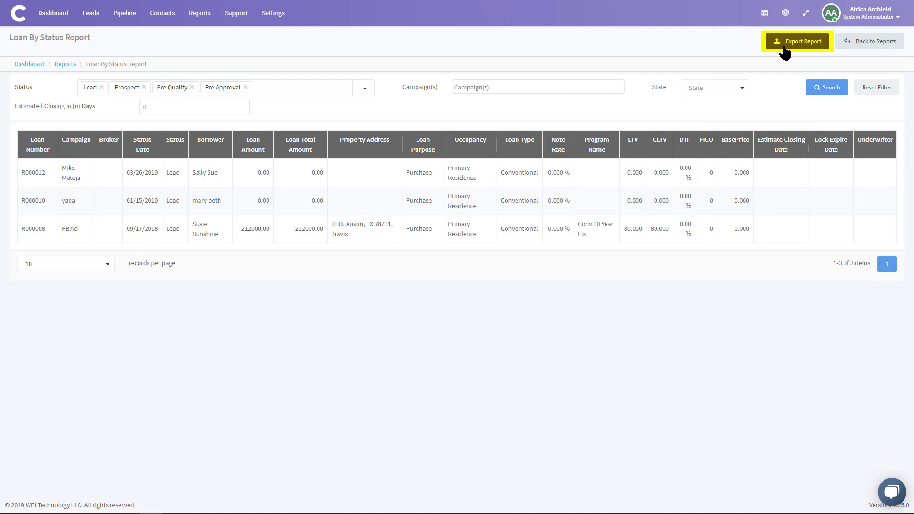
Step: Export the filtered Loans By Status report and view it under Export Report Requests
click(809, 45)
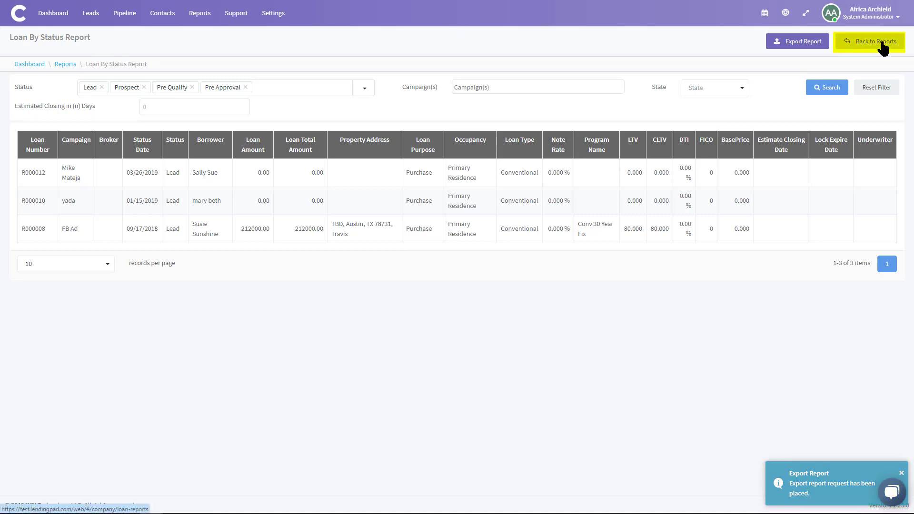
click(884, 48)
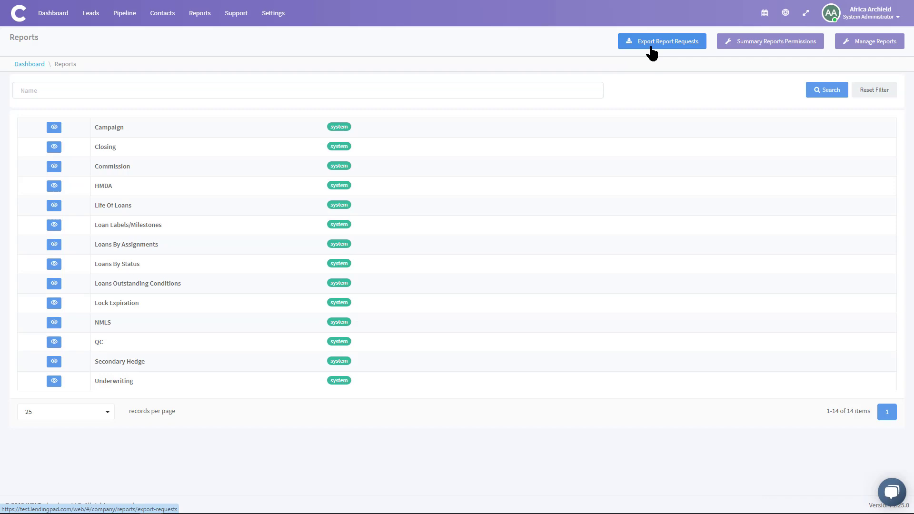
click(651, 48)
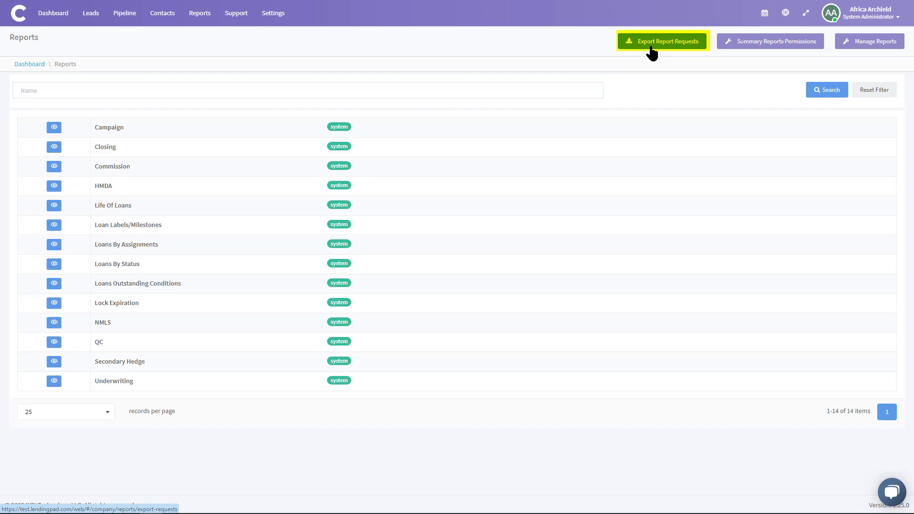
click(651, 48)
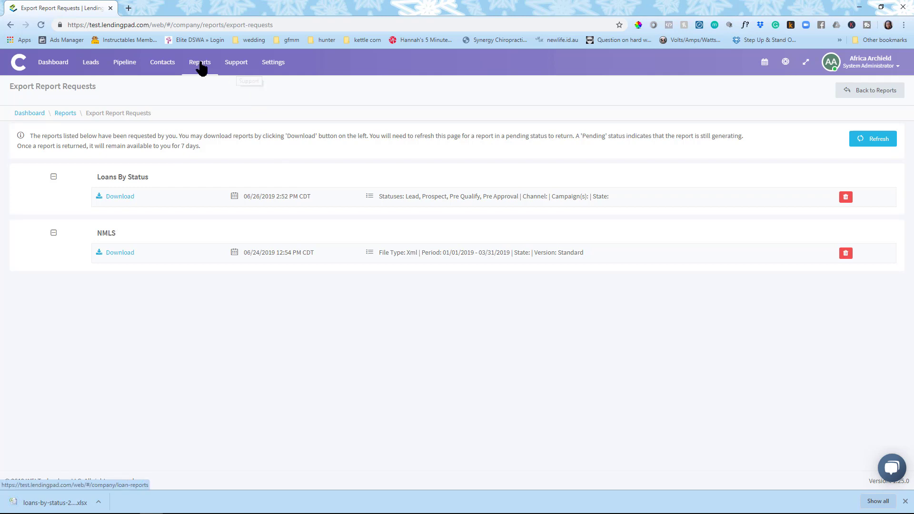
Step: Run the Standard version of the NMLS report for Last Quarter, 01/01/2019–03/31/2019
click(66, 115)
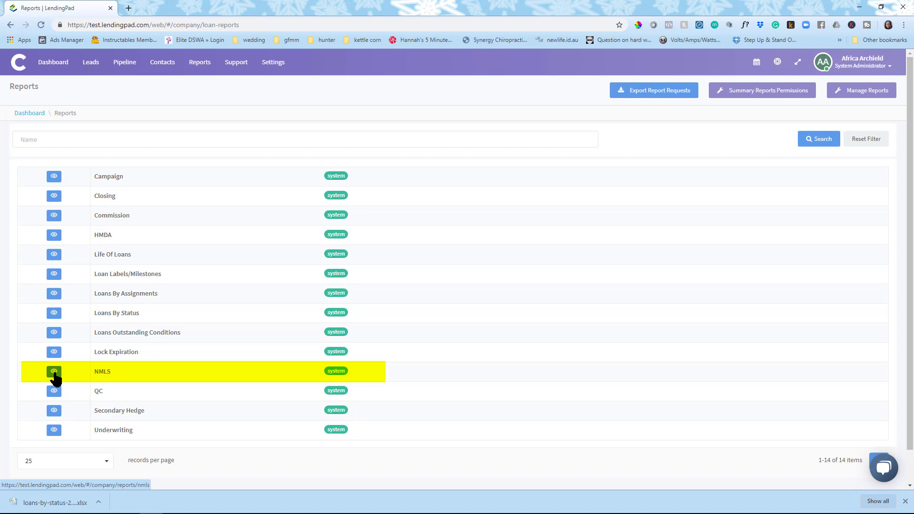
click(54, 373)
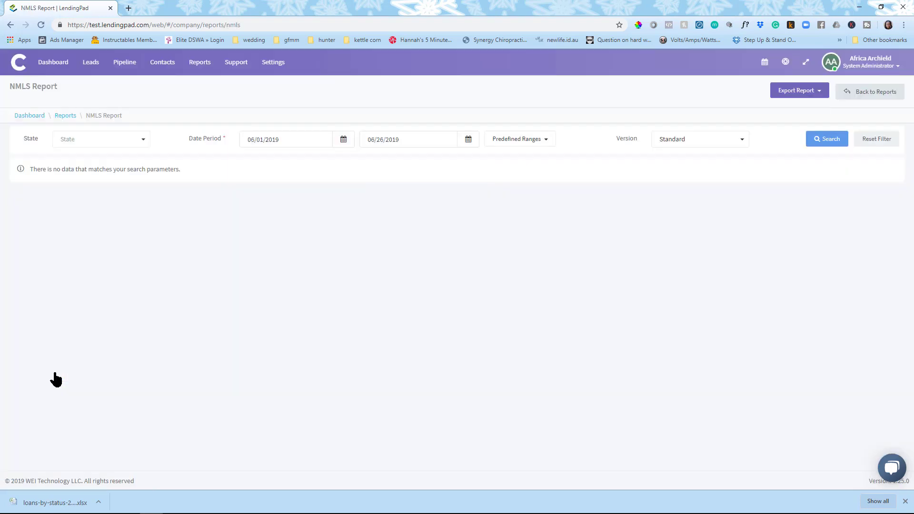
click(136, 142)
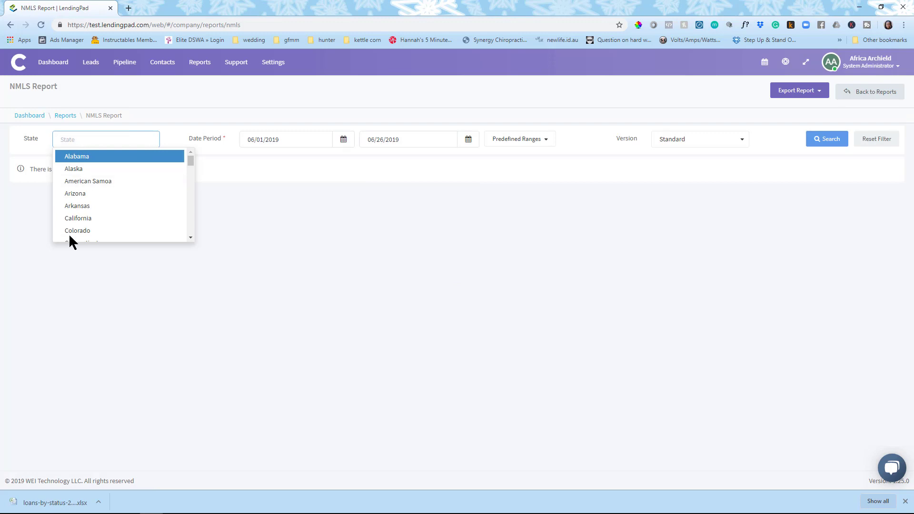
click(220, 168)
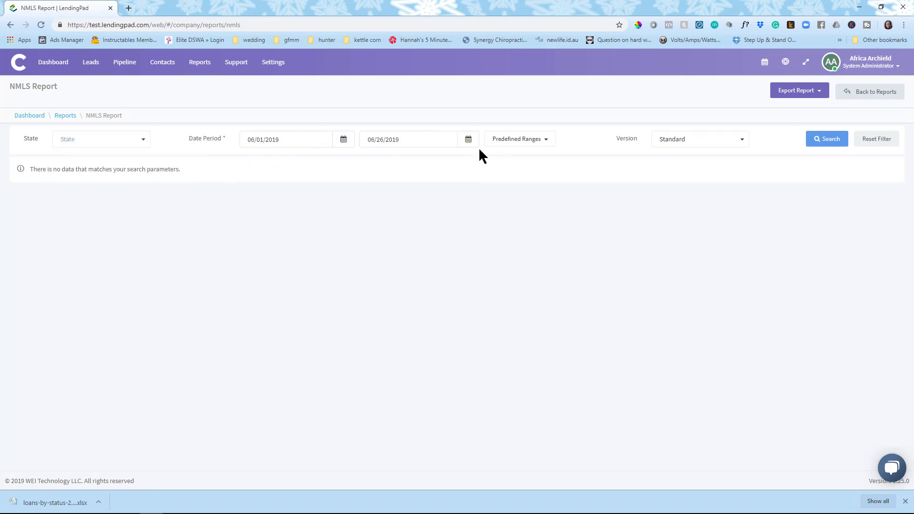
click(536, 143)
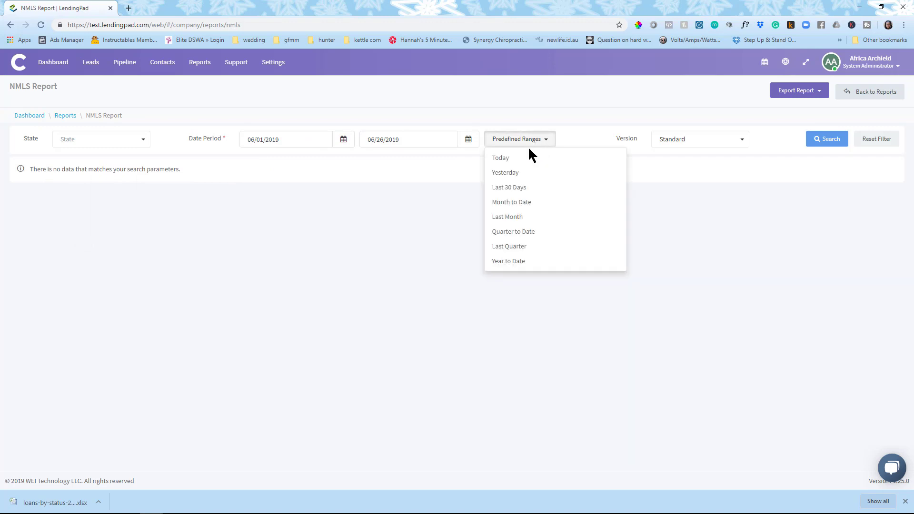
click(544, 249)
key(F11)
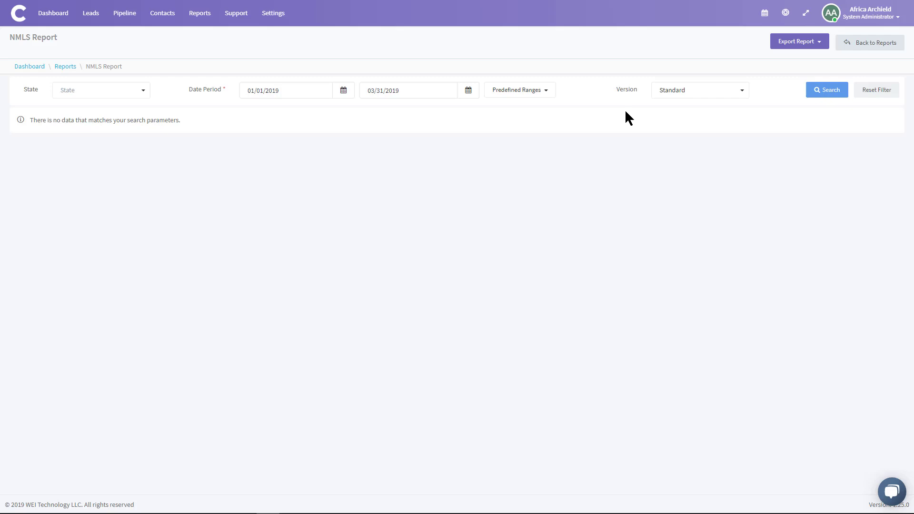
click(714, 94)
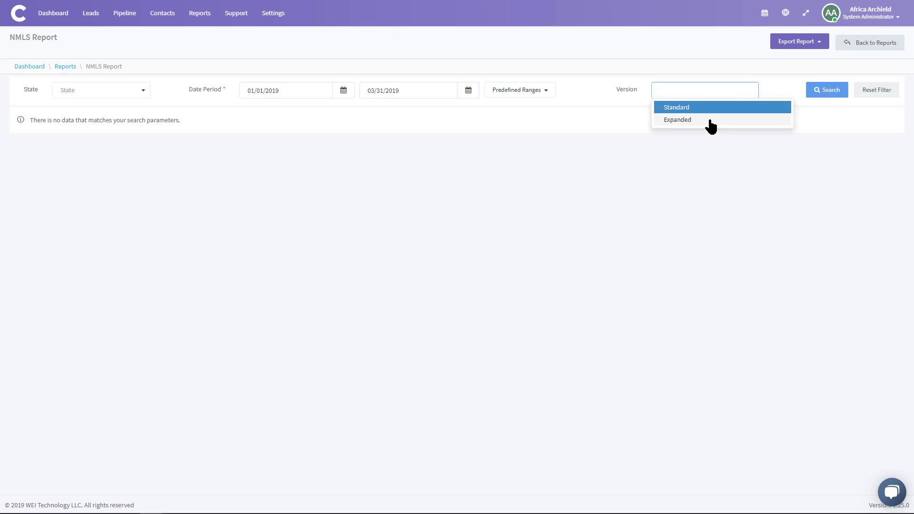
click(711, 109)
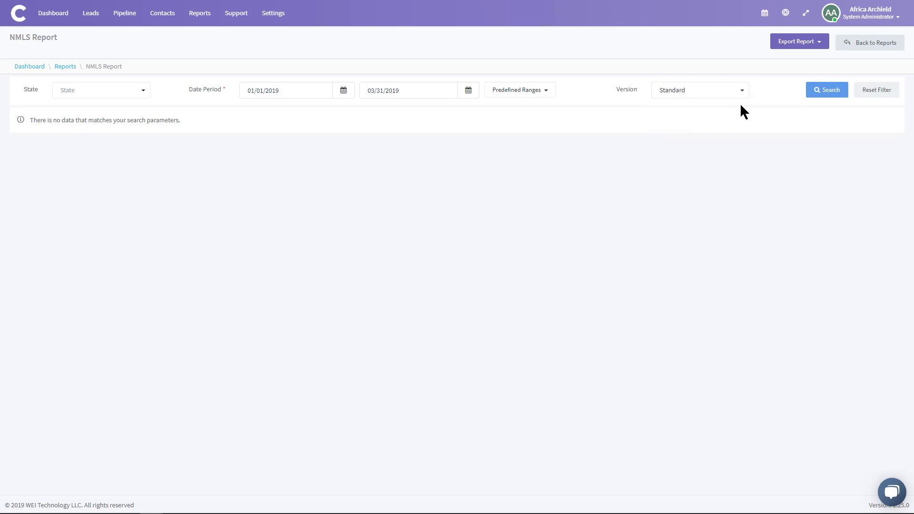
key(F11)
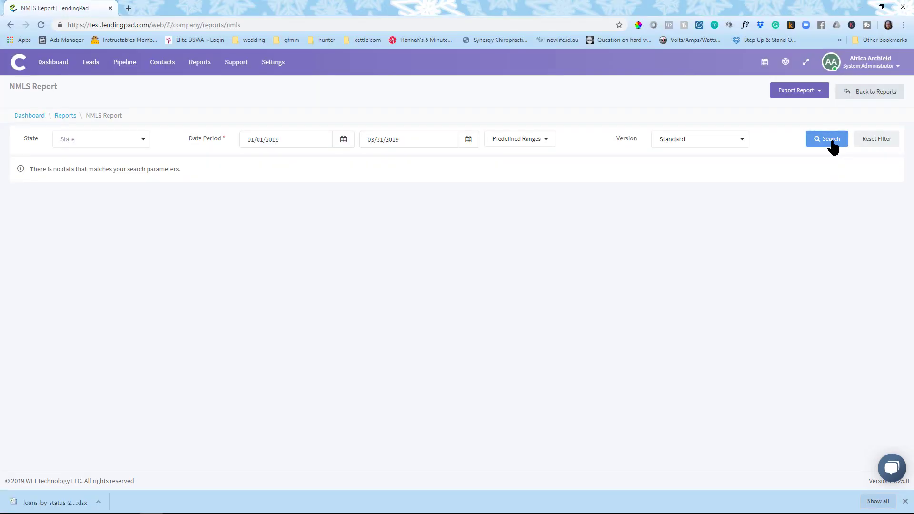
click(832, 143)
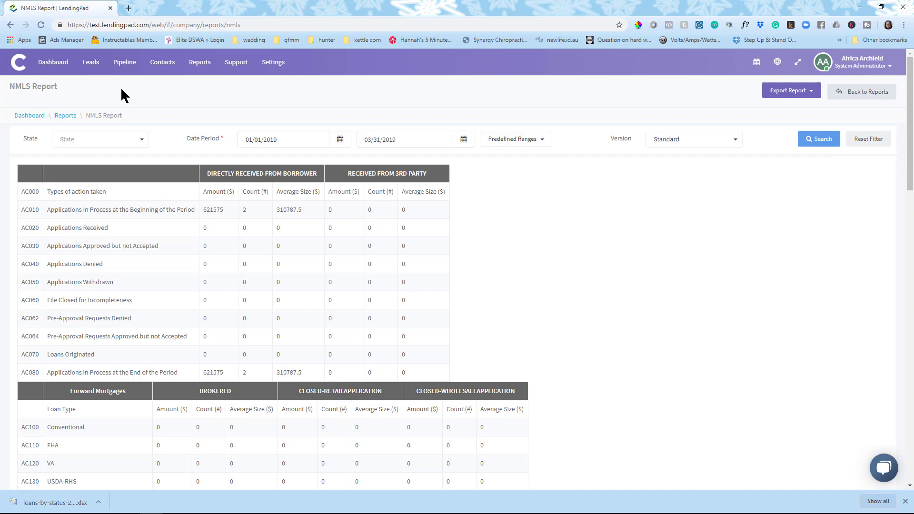
Step: Request an XML export of the NMLS report for the 01/01/2019–03/31/2019 period
drag(910, 172, 911, 133)
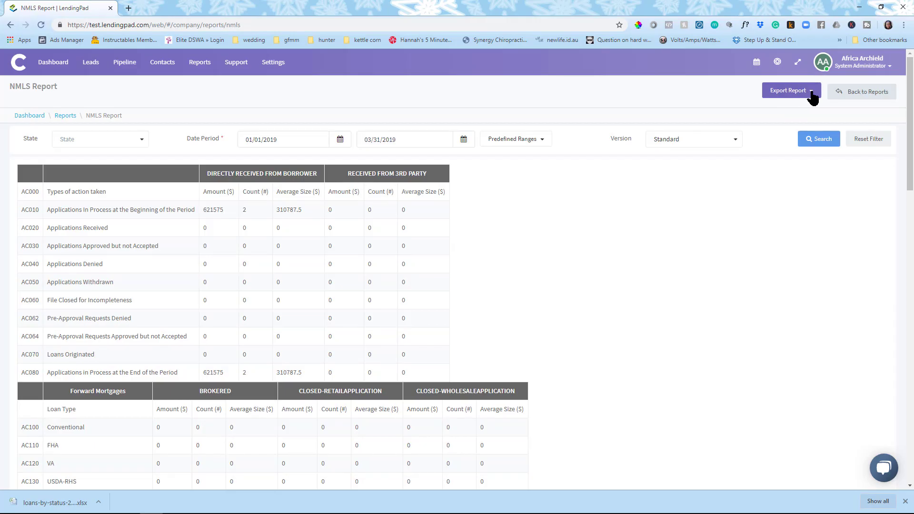
click(811, 94)
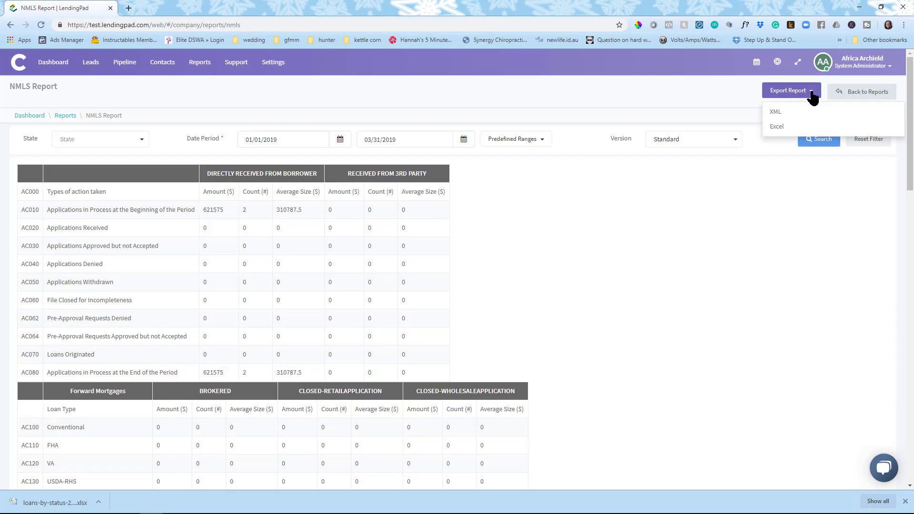
click(791, 114)
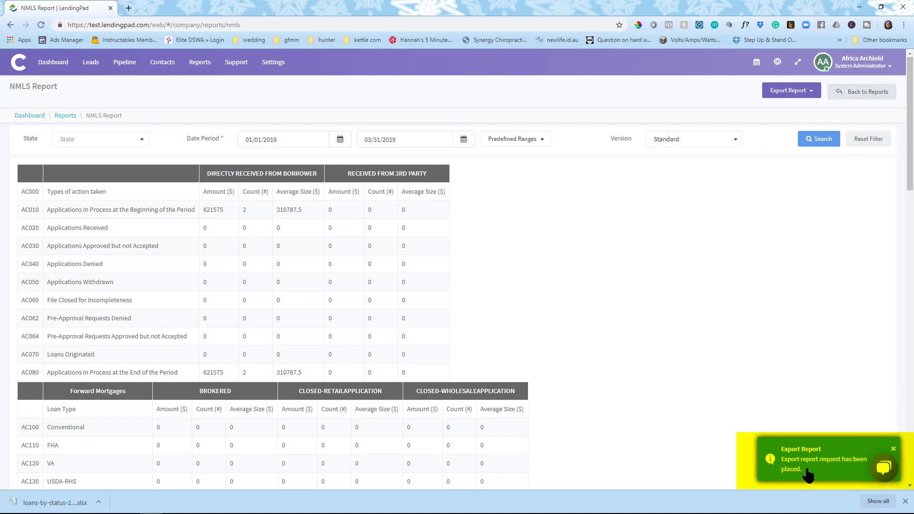
Step: Open the latest NMLS XML file from Export Report Requests in a new tab
click(845, 94)
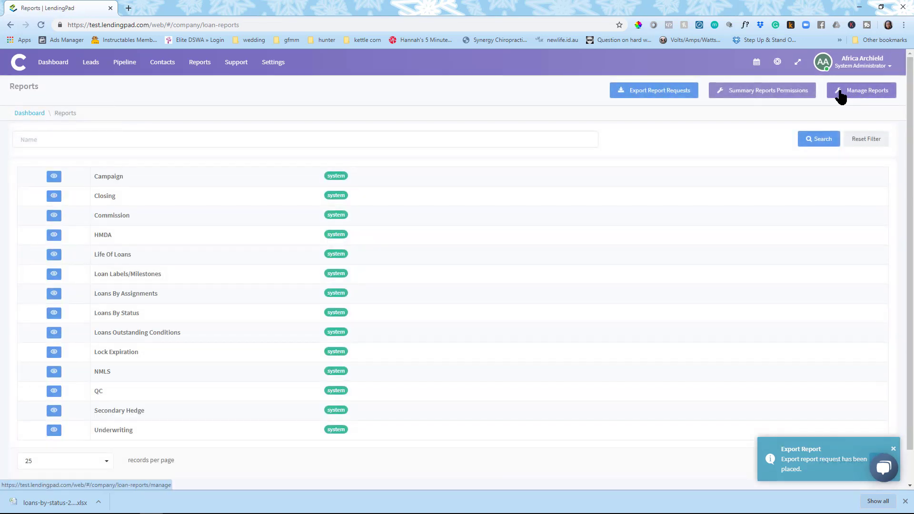
click(636, 92)
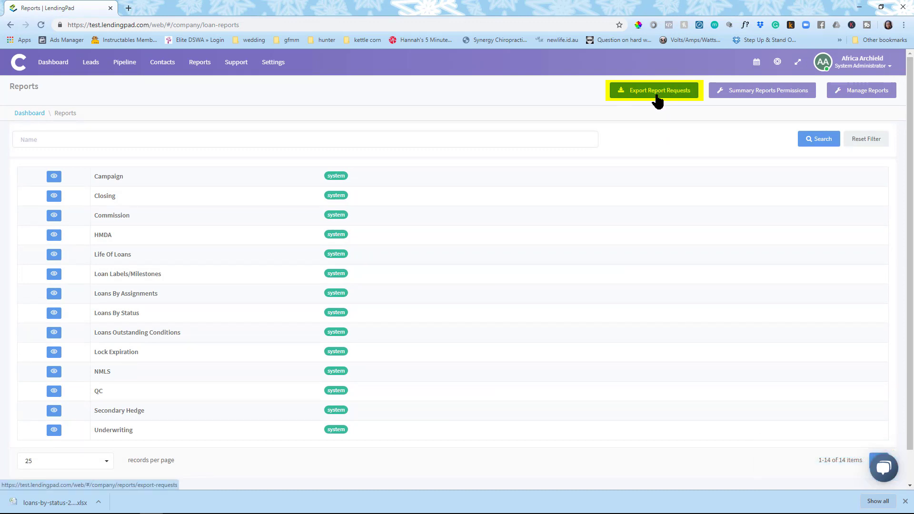
click(658, 98)
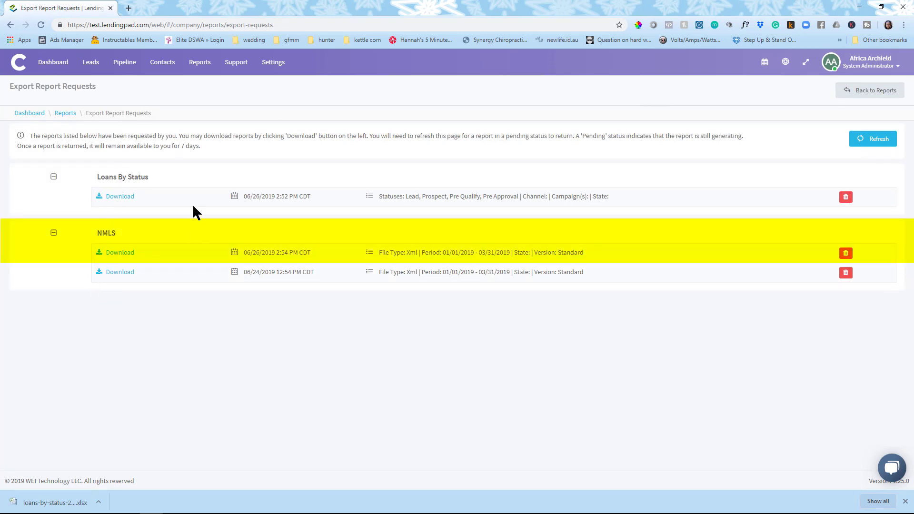
click(115, 256)
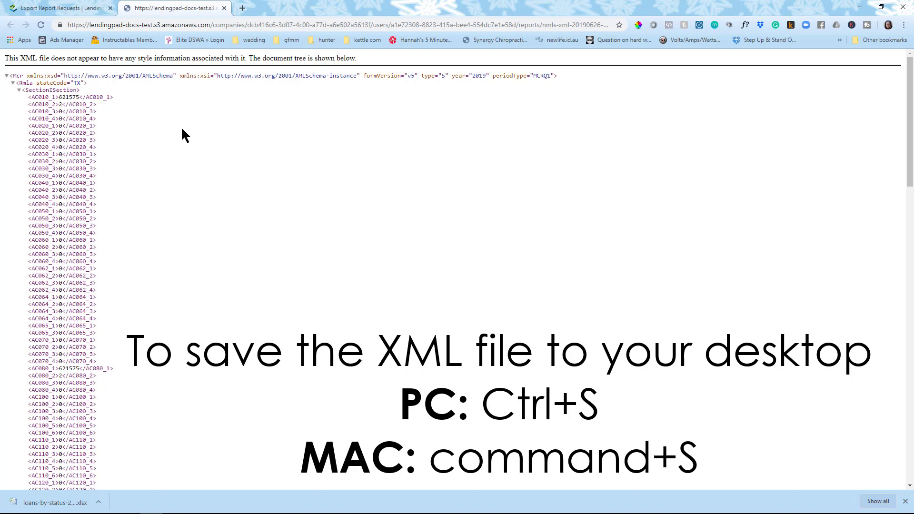
Step: Save the NMLS XML file to the Desktop and close its browser tab
key(ctrl+s)
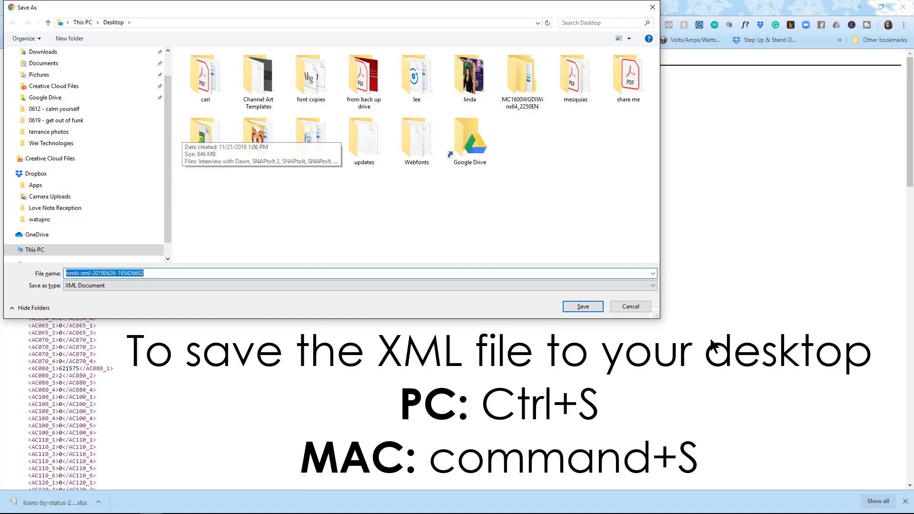
click(592, 306)
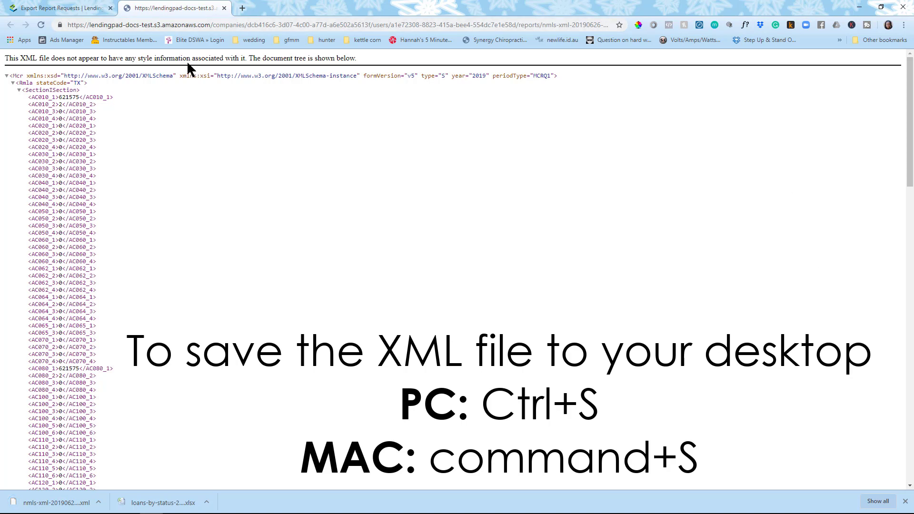
click(224, 8)
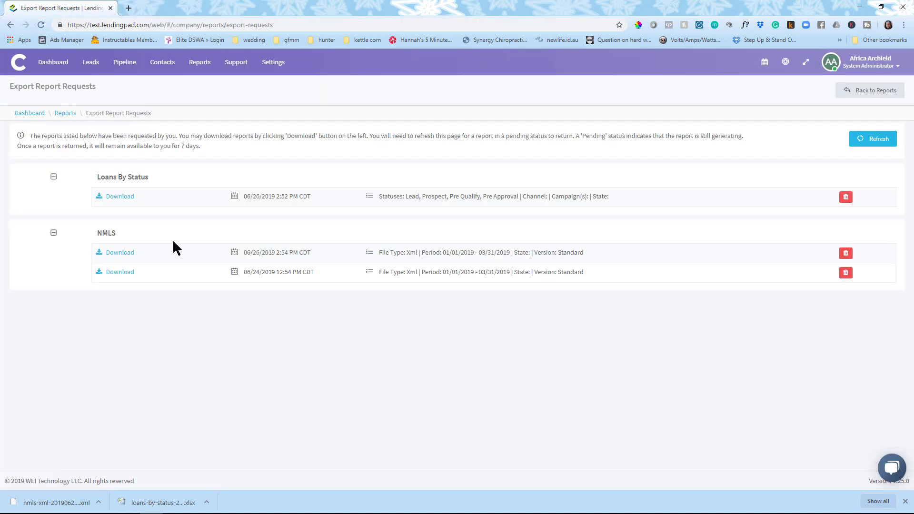
Step: Return to Reports and switch to the Manage Reports list of 21 editable reports
click(200, 63)
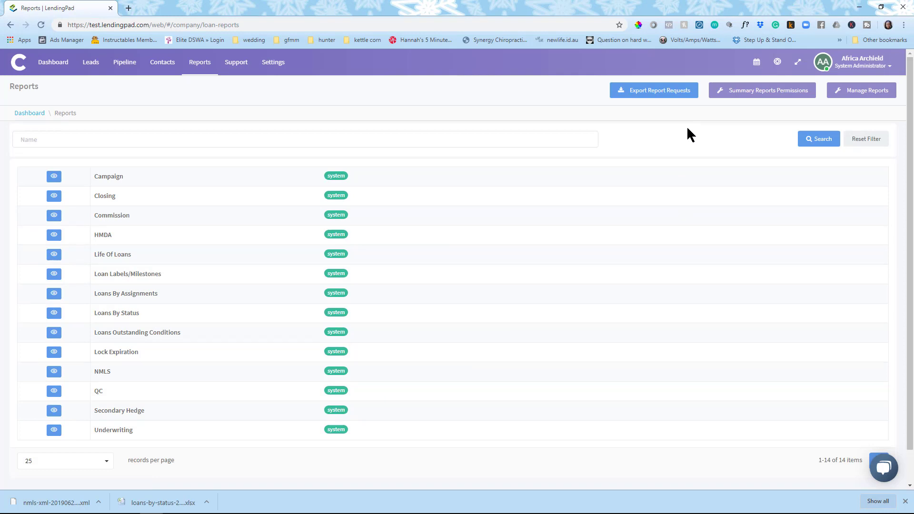
click(871, 96)
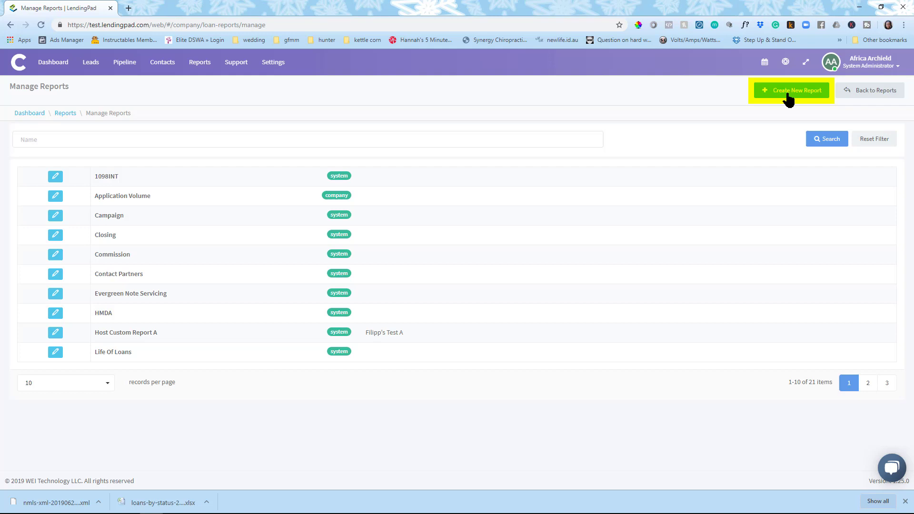
Step: Open the Create New Report menu offering Company and Personal report types
click(788, 98)
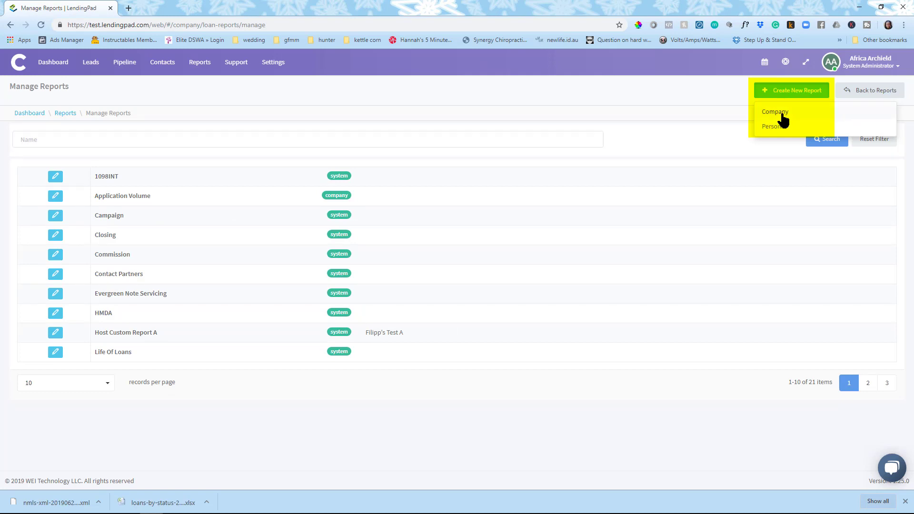
Step: Create a Company report named 'TX Call Log'
click(781, 115)
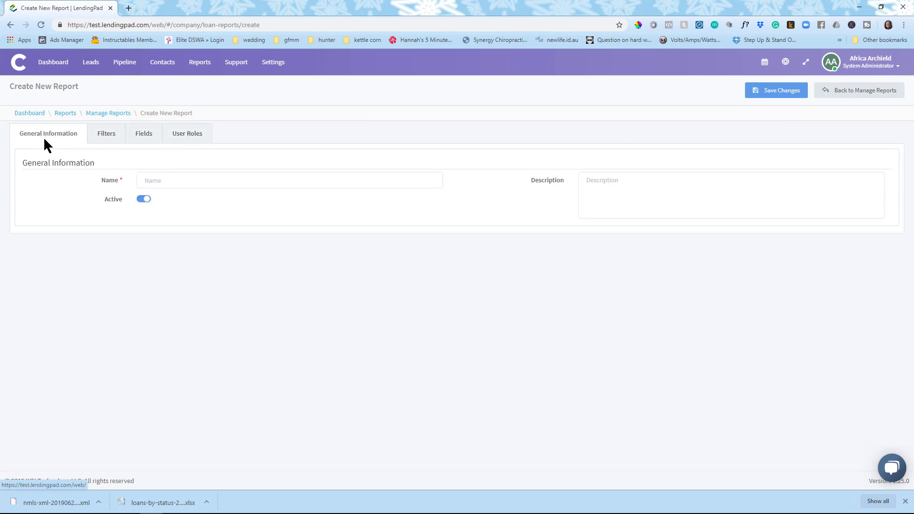
click(158, 181)
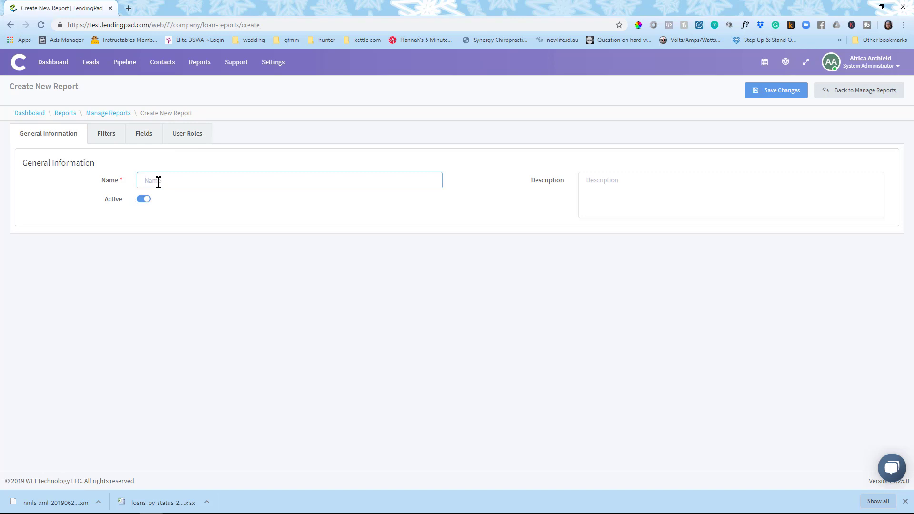
text(T)
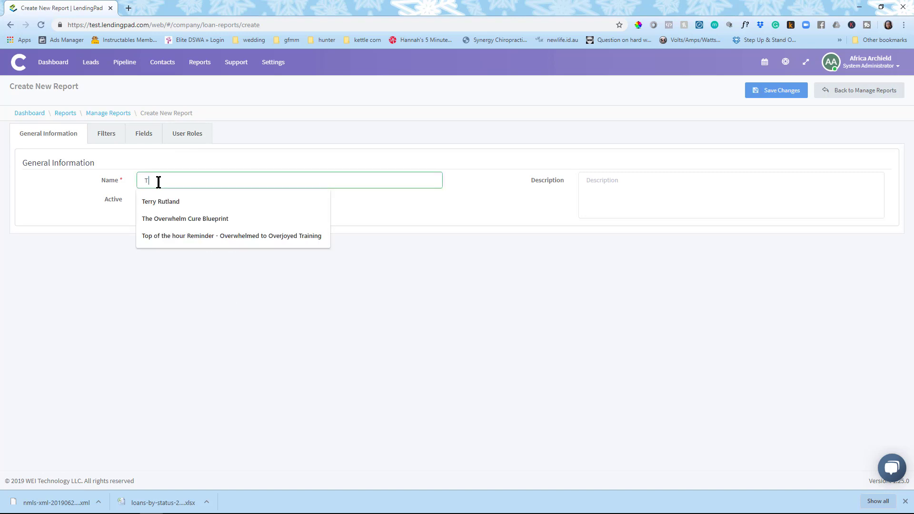
text(X)
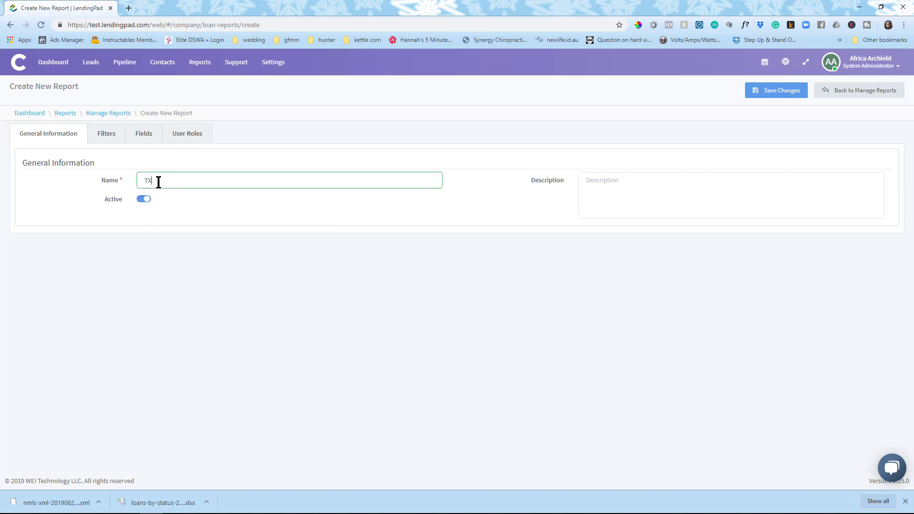
text( Call Log)
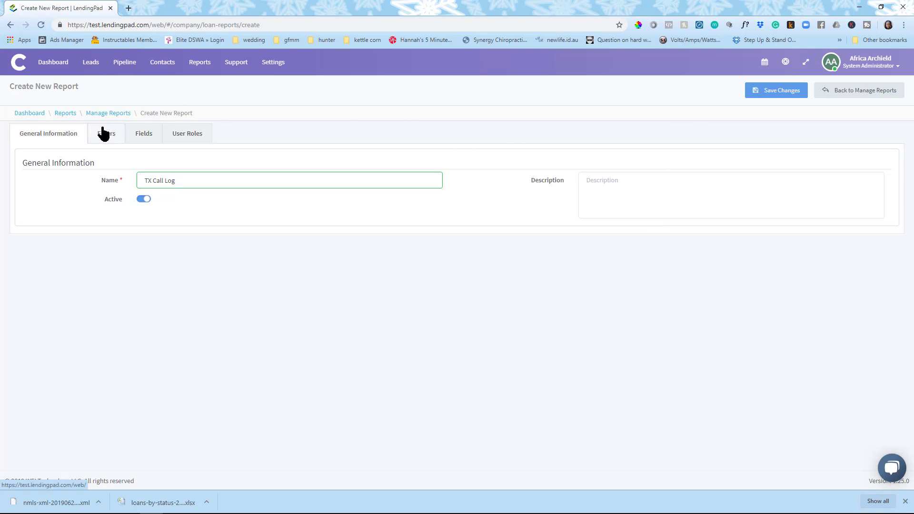
Step: Add a filter group with Property State equal to TX, plus a second empty filter item
click(105, 136)
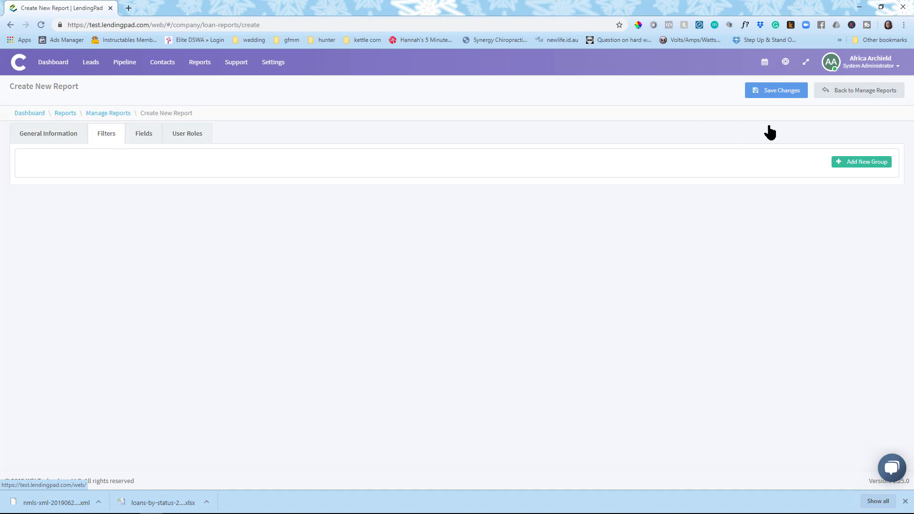
click(871, 162)
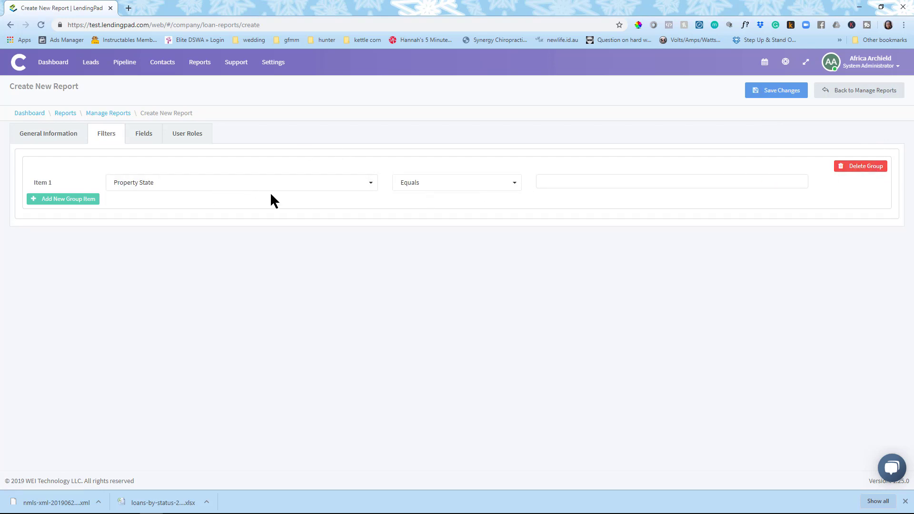
click(631, 182)
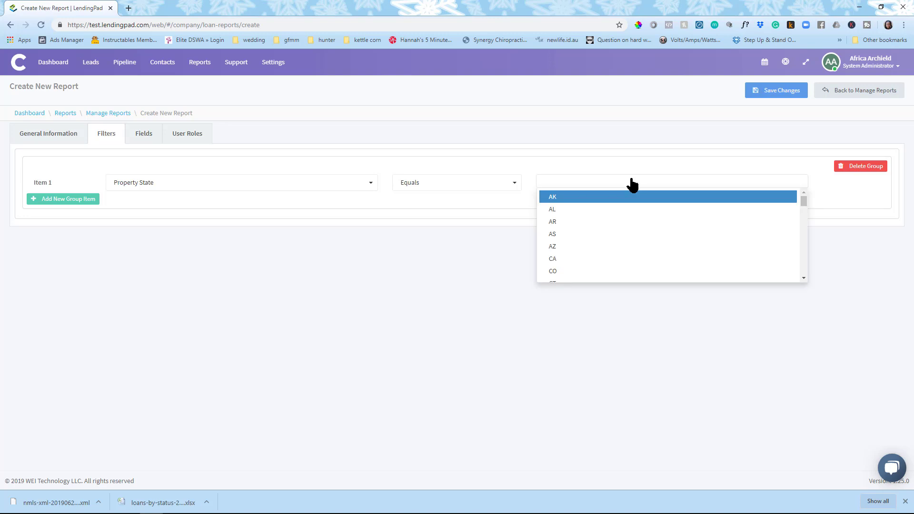
text(TX)
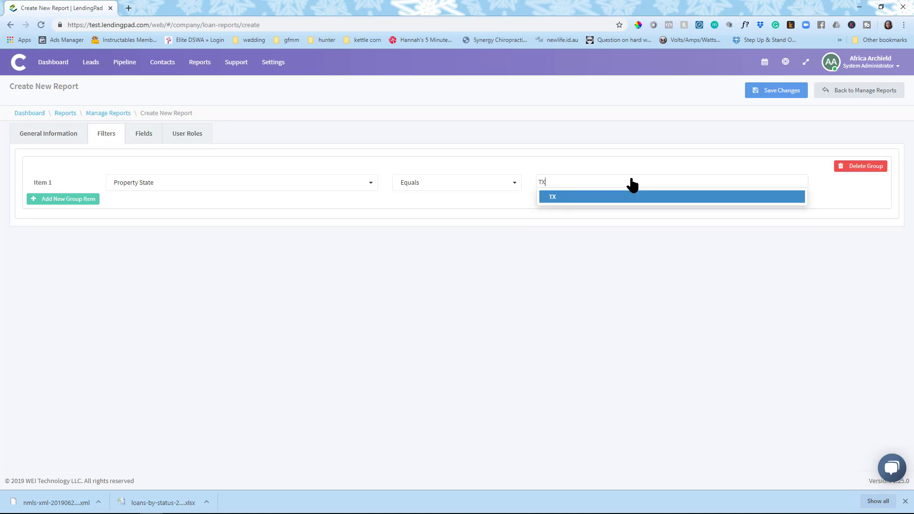
click(633, 198)
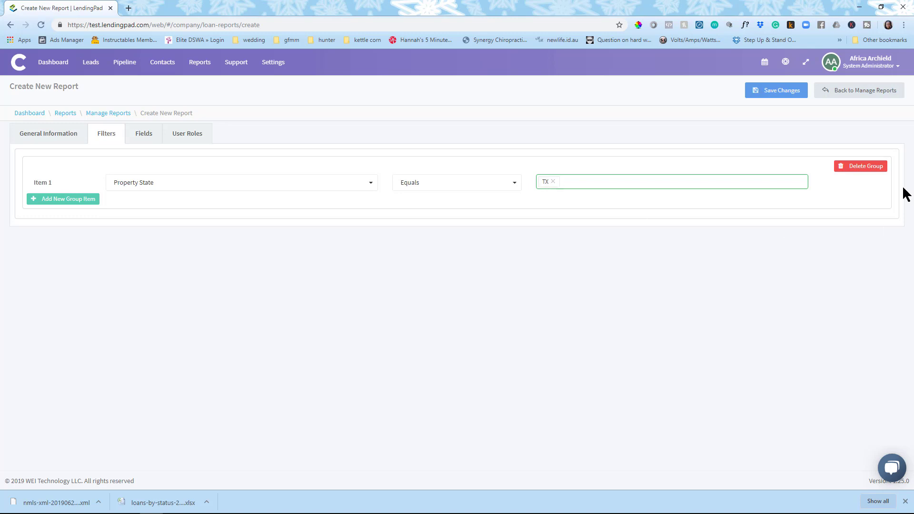
click(63, 199)
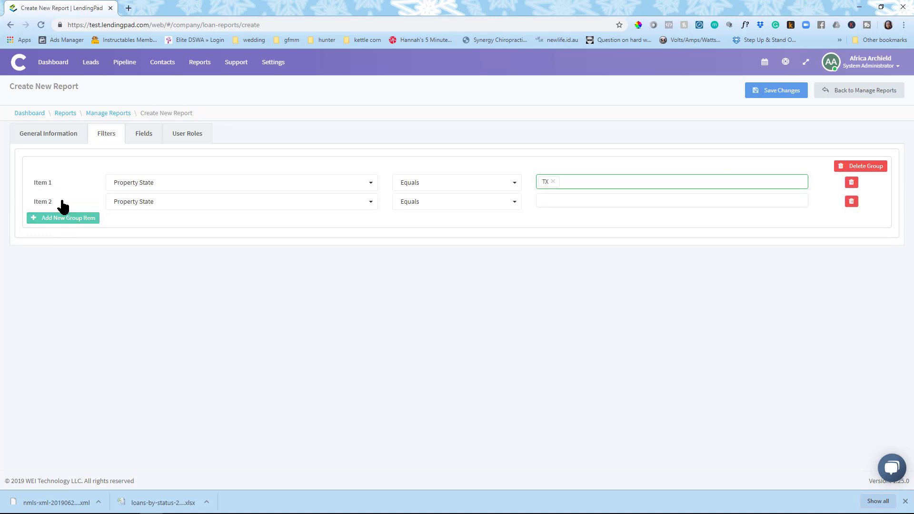
Step: Set the second filter item's field to Loan Dates
click(371, 202)
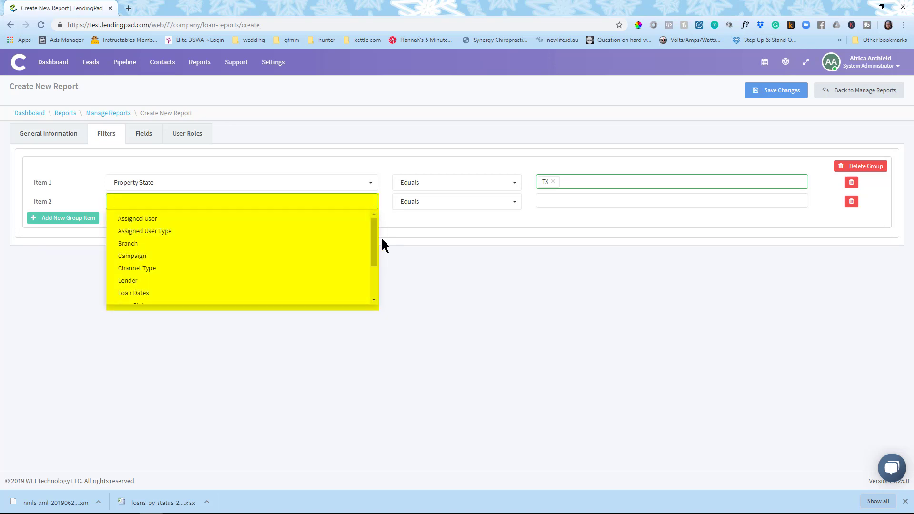
drag(375, 231, 367, 263)
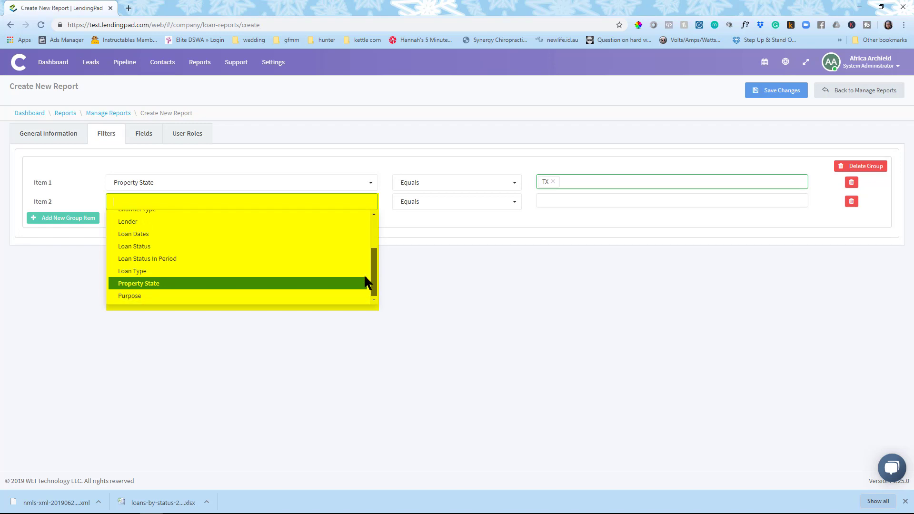
drag(364, 282, 364, 281)
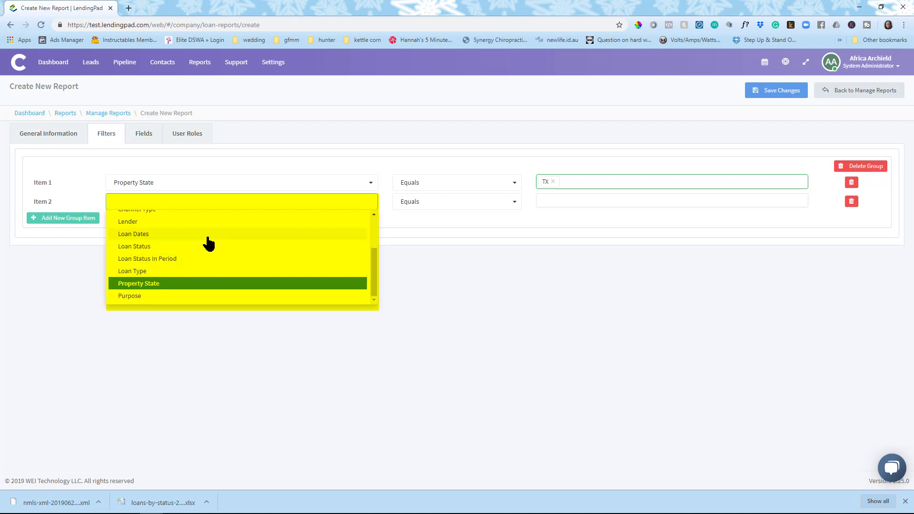
click(209, 235)
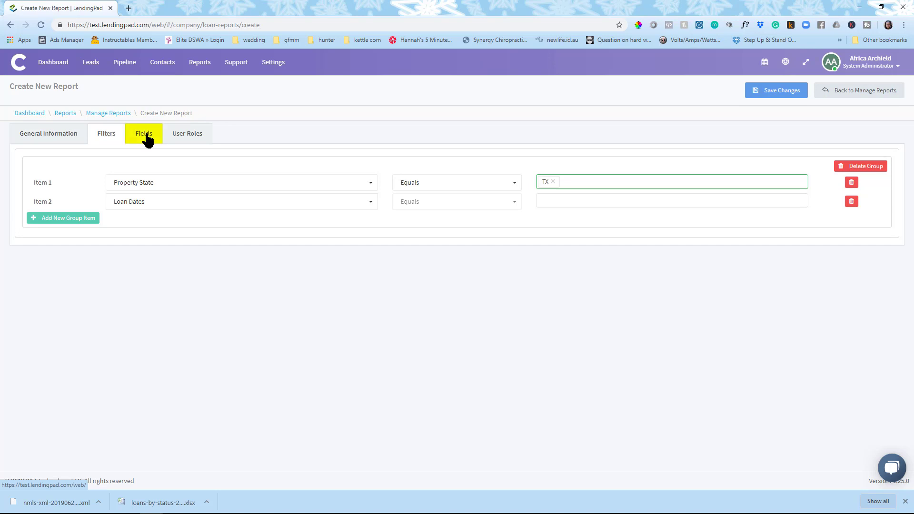
Step: Switch the new report to its Fields section
click(145, 135)
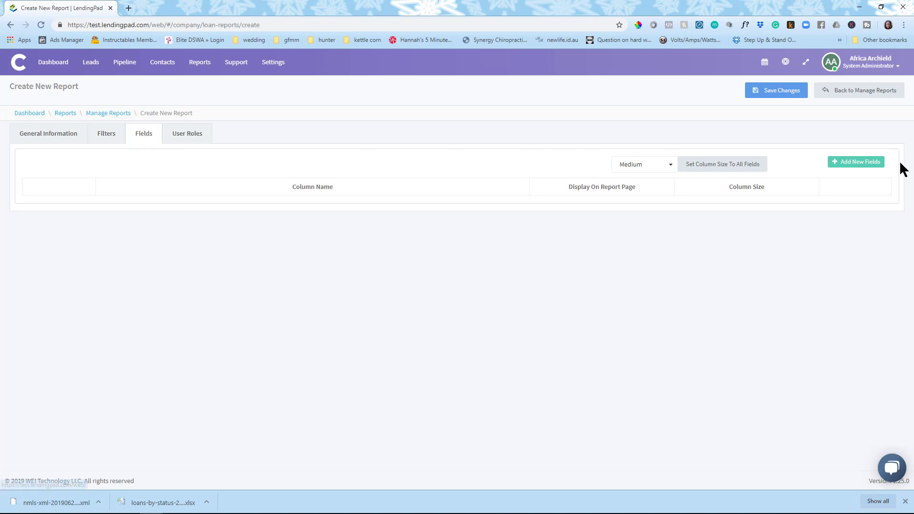
Step: Open the Available Report Fields list and pick Loan Officer NMLS ID
click(861, 164)
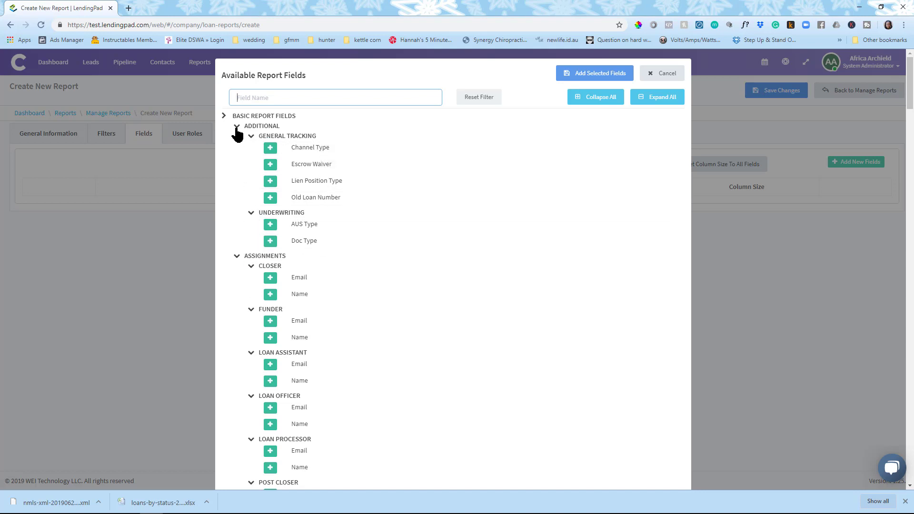
scroll(253, 309, down, 2)
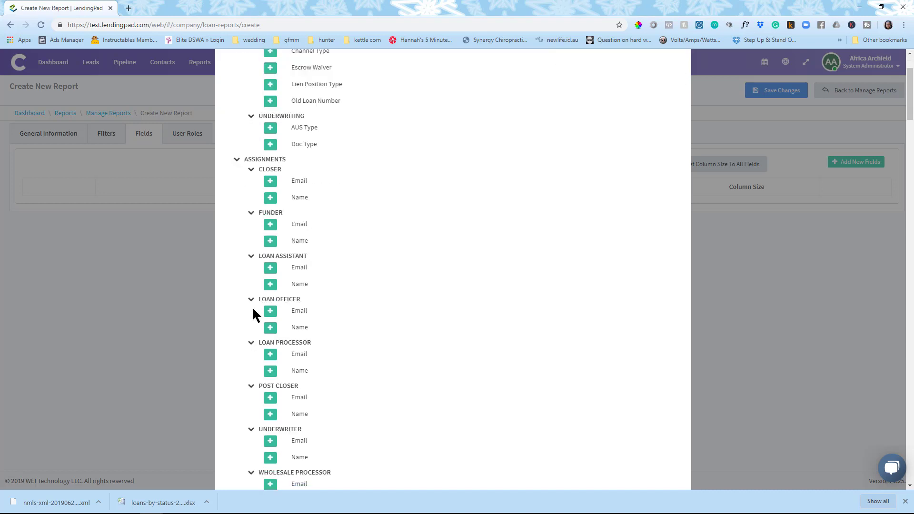
scroll(253, 309, down, 2)
scroll(255, 309, down, 2)
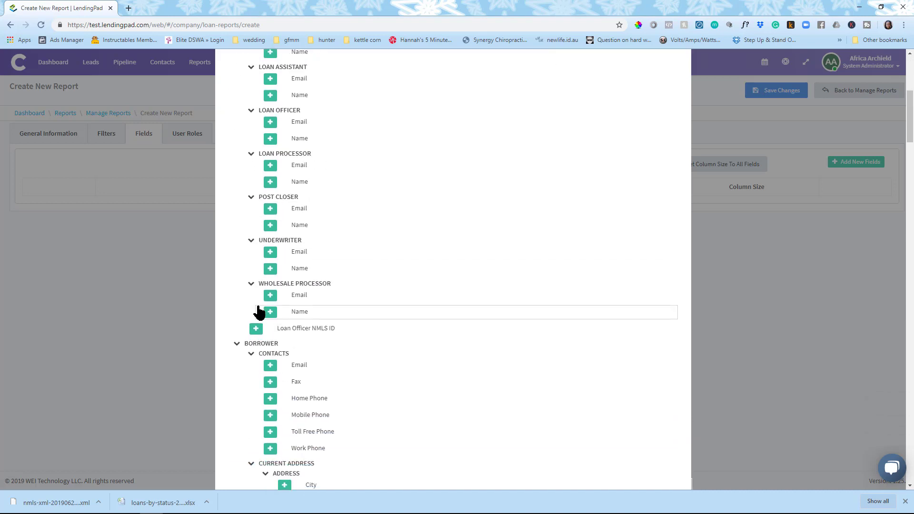
scroll(258, 311, down, 1)
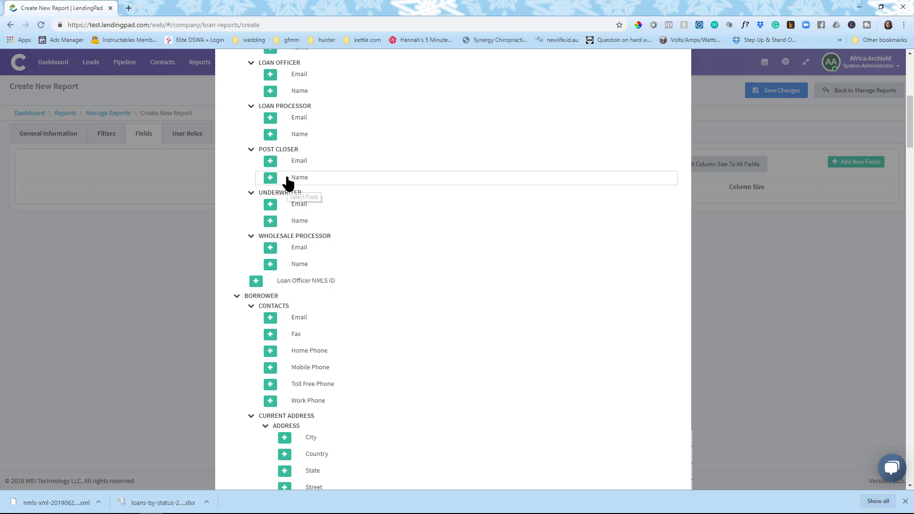
scroll(518, 138, up, 6)
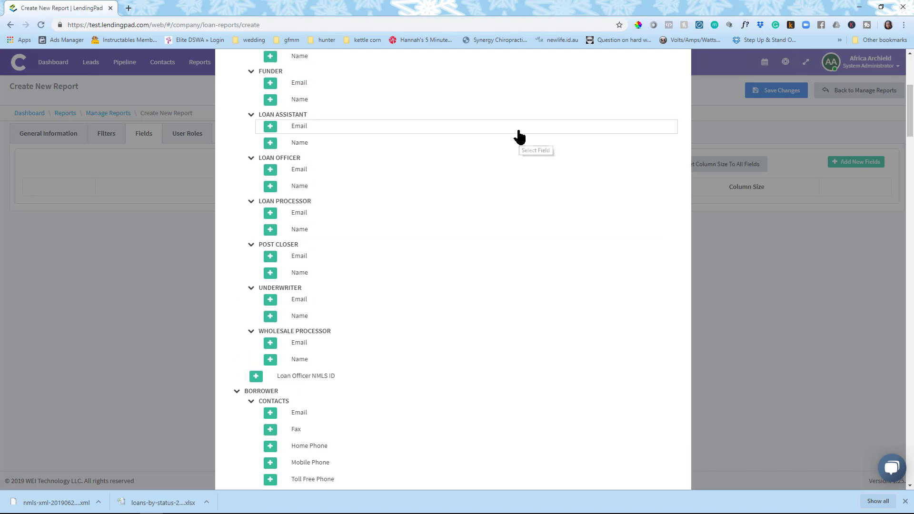
scroll(518, 137, up, 2)
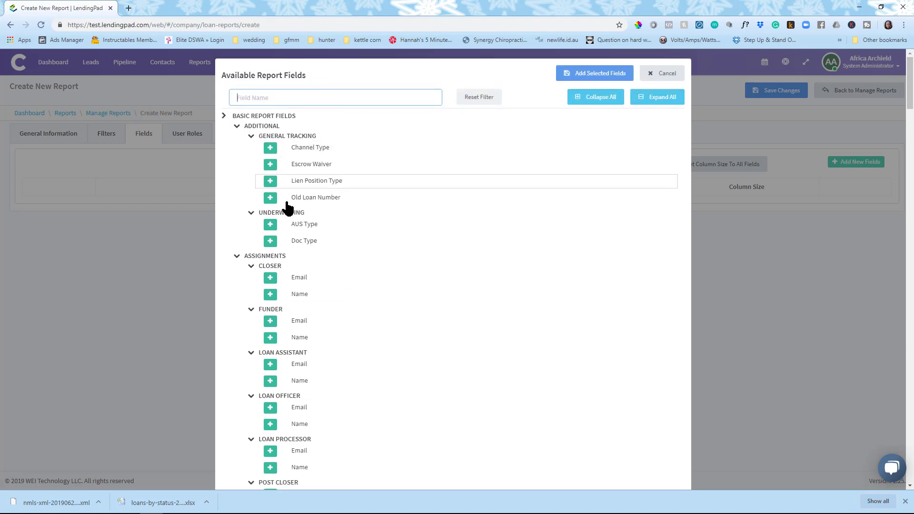
scroll(354, 309, down, 3)
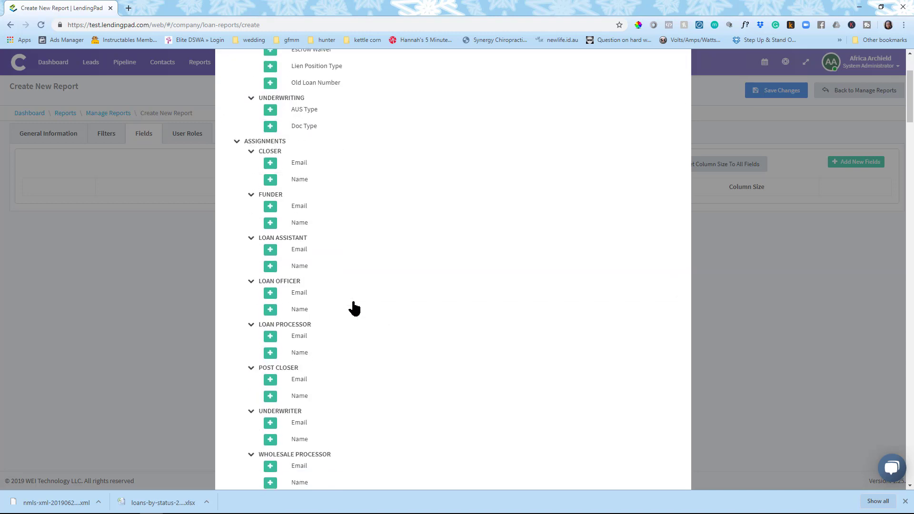
scroll(353, 309, down, 1)
scroll(353, 312, down, 1)
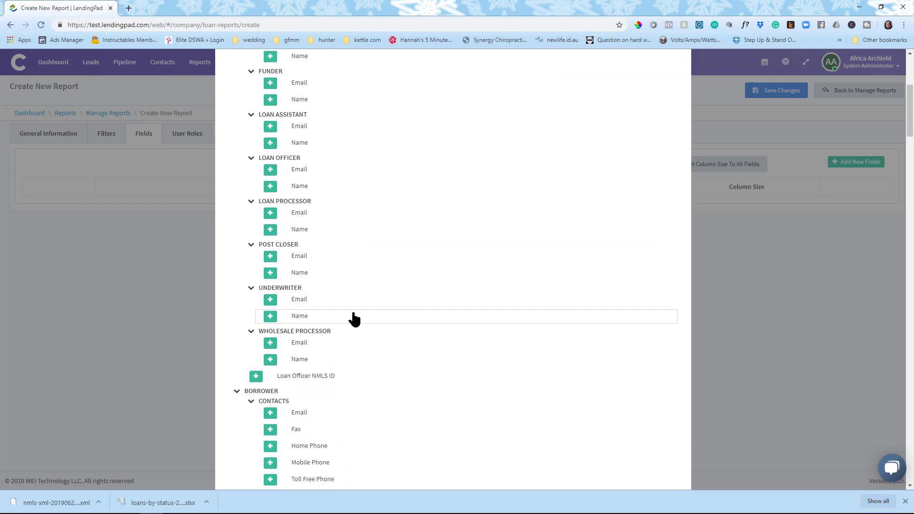
click(256, 377)
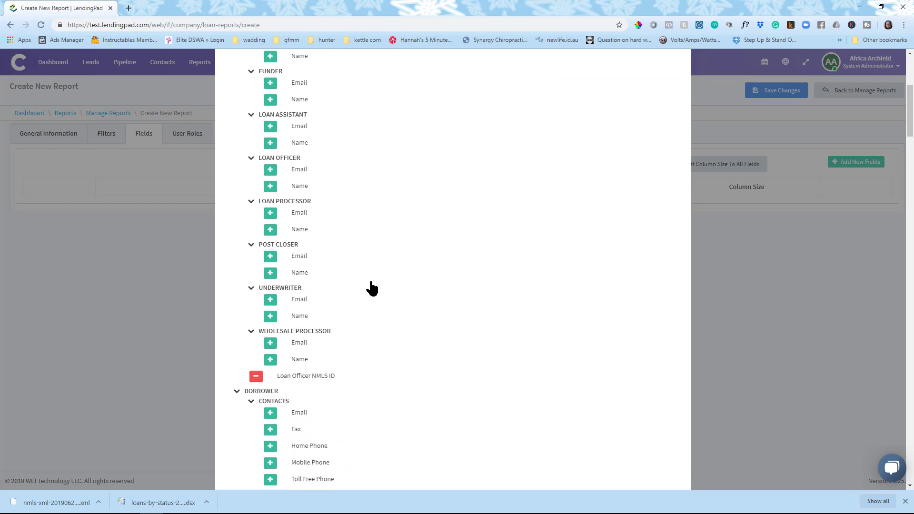
scroll(353, 192, up, 4)
scroll(354, 192, down, 4)
scroll(354, 192, up, 5)
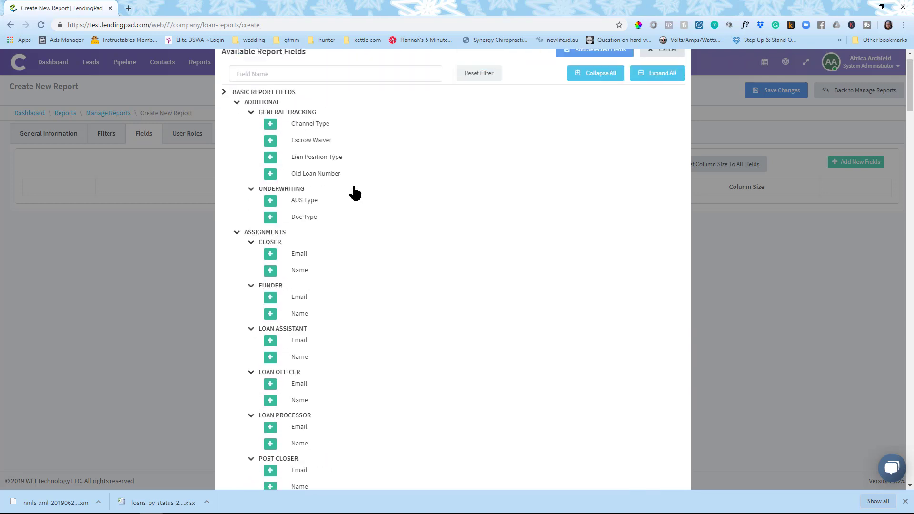
scroll(354, 193, down, 4)
scroll(355, 193, down, 6)
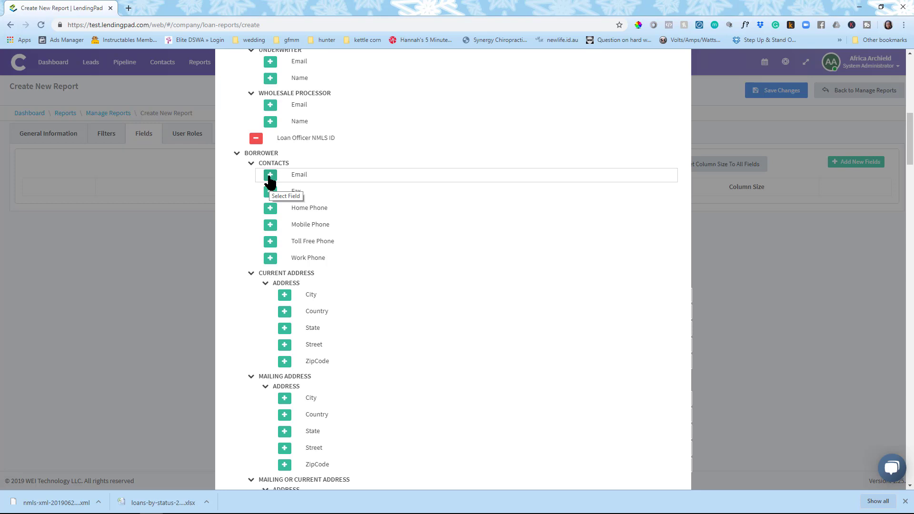
Step: Pick the borrower's Email and Name and the co-borrower's Email and Name fields
click(270, 181)
scroll(334, 299, down, 1)
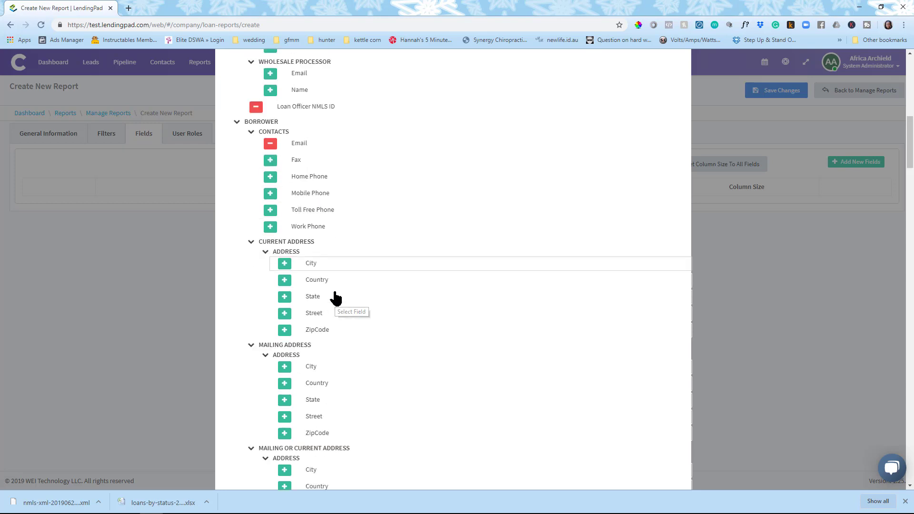
scroll(336, 299, down, 2)
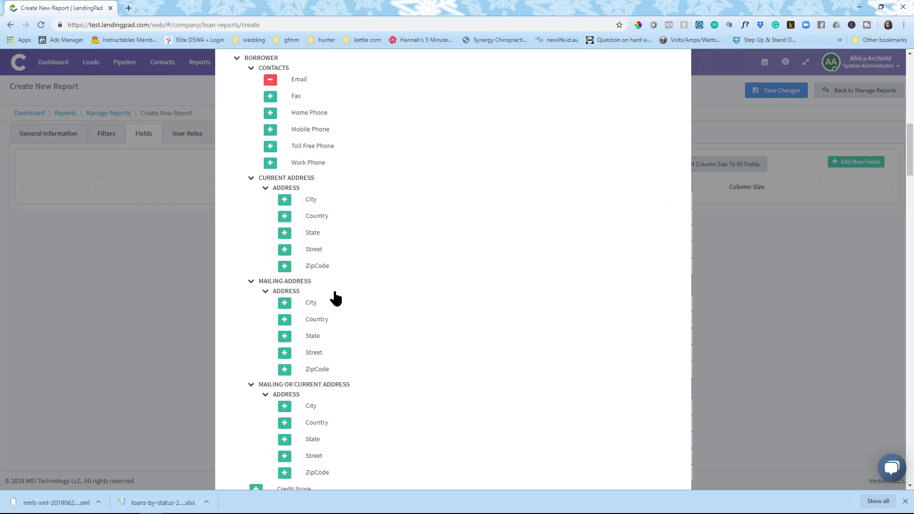
scroll(334, 298, down, 7)
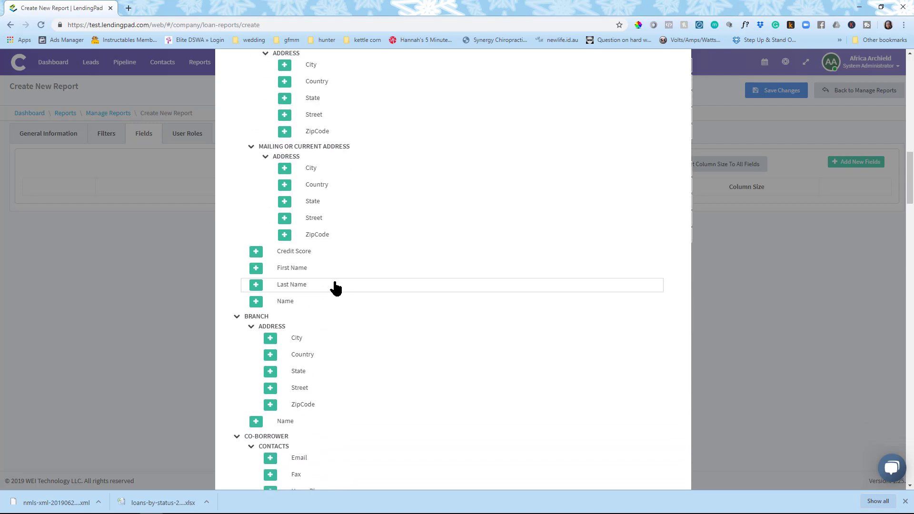
click(257, 302)
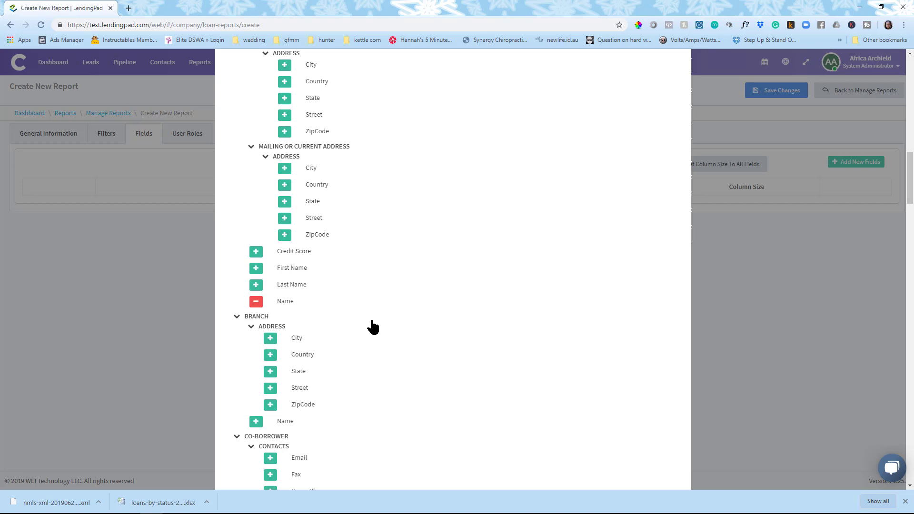
scroll(373, 328, down, 2)
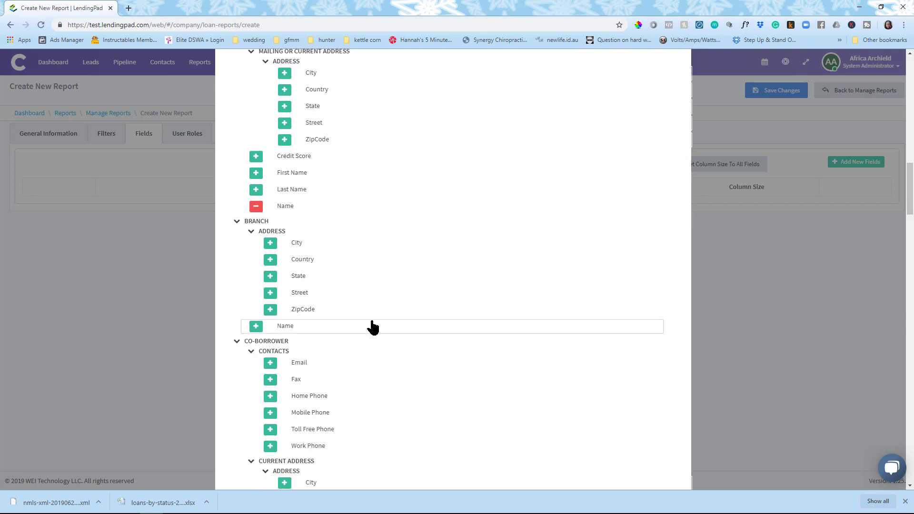
click(270, 364)
scroll(389, 358, down, 7)
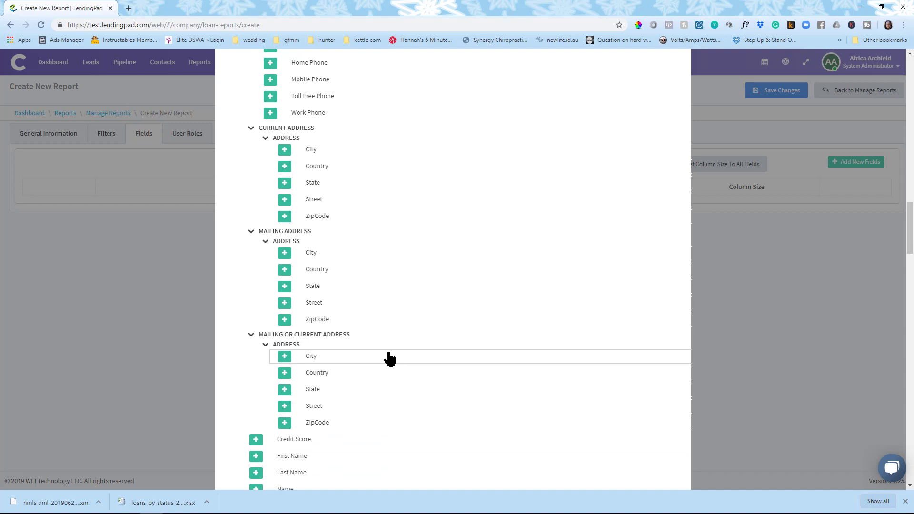
scroll(381, 367, down, 4)
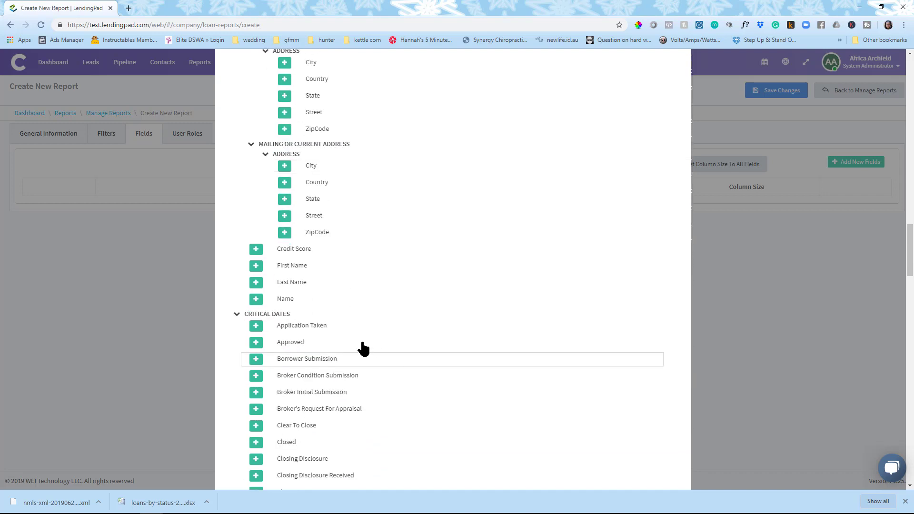
click(258, 300)
Step: Pick the Application Taken date, then collapse the Critical Dates and Disclosure groups
scroll(419, 368, down, 3)
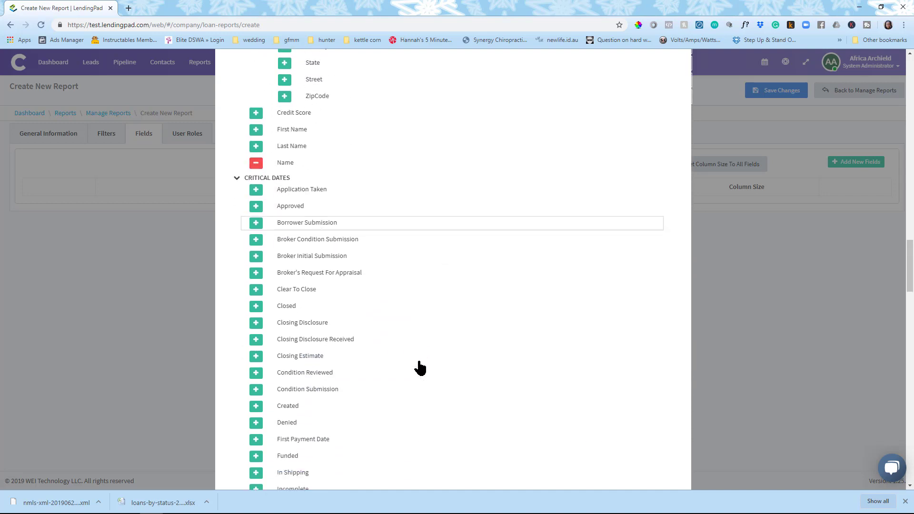
click(257, 184)
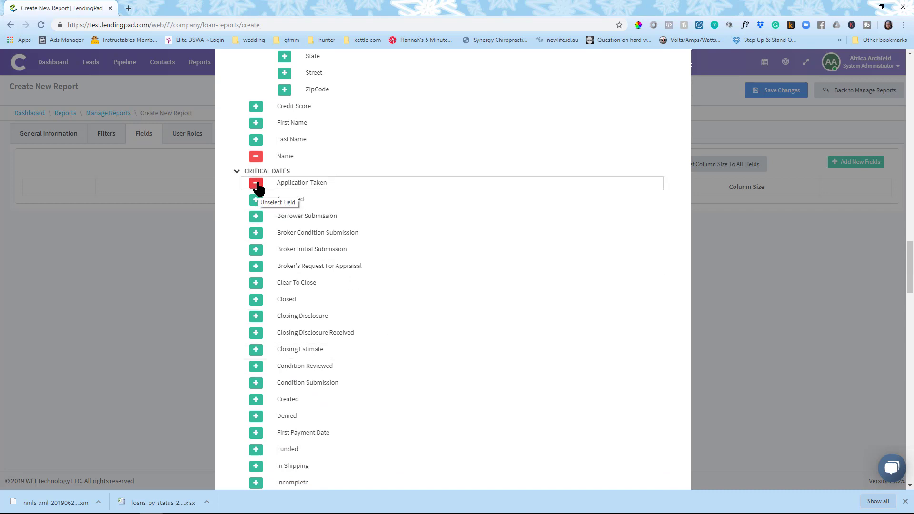
click(237, 173)
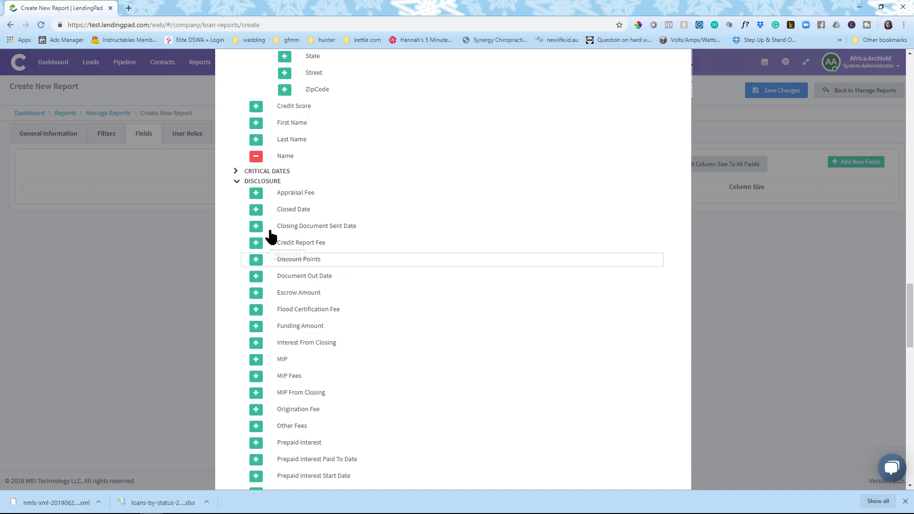
click(236, 182)
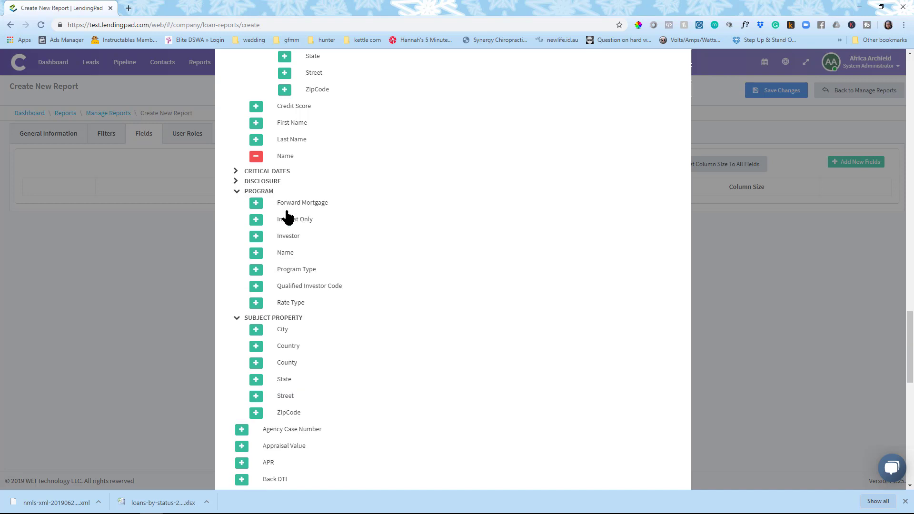
scroll(517, 176, up, 1)
scroll(518, 176, up, 10)
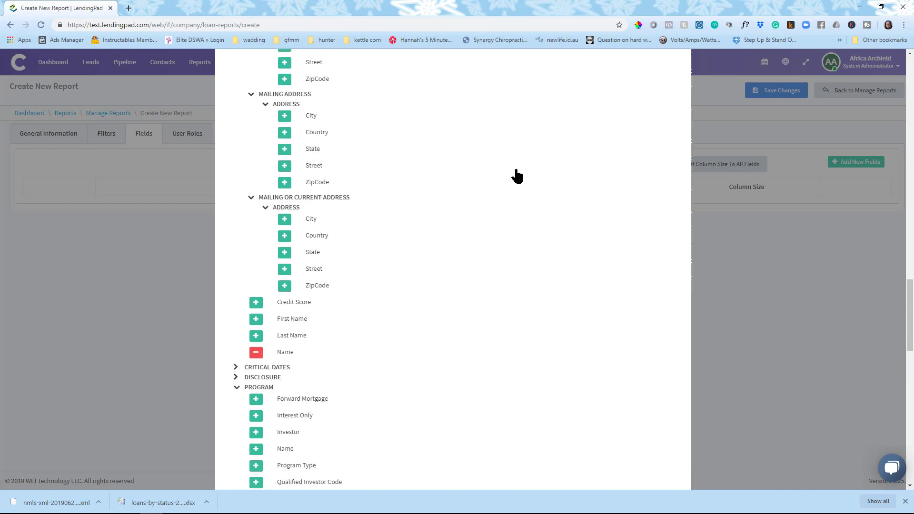
scroll(518, 176, up, 15)
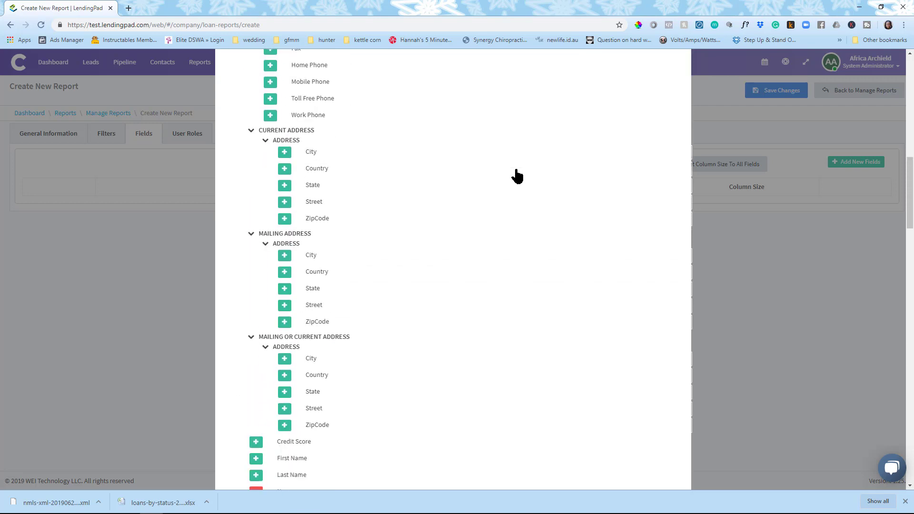
Step: Collapse the Additional, Assignments, Borrower, Branch and Co-Borrower field groups
scroll(517, 176, up, 5)
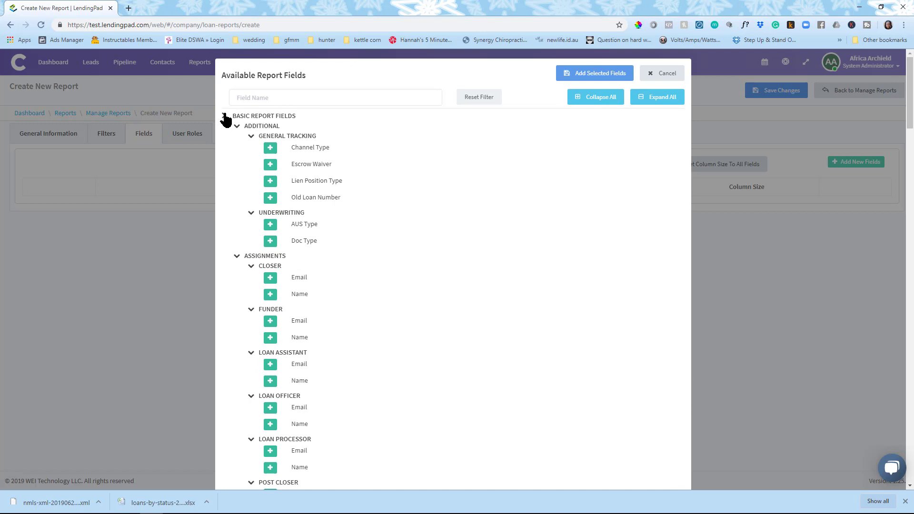
click(236, 126)
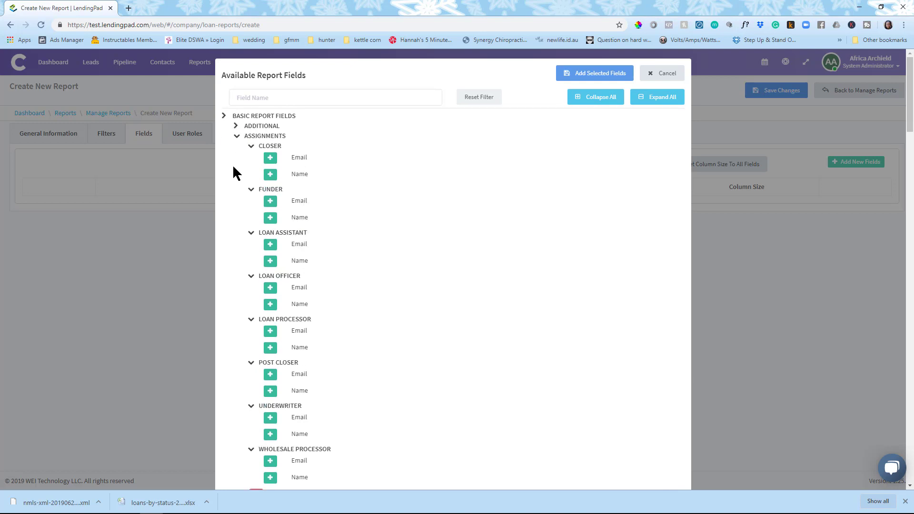
click(236, 136)
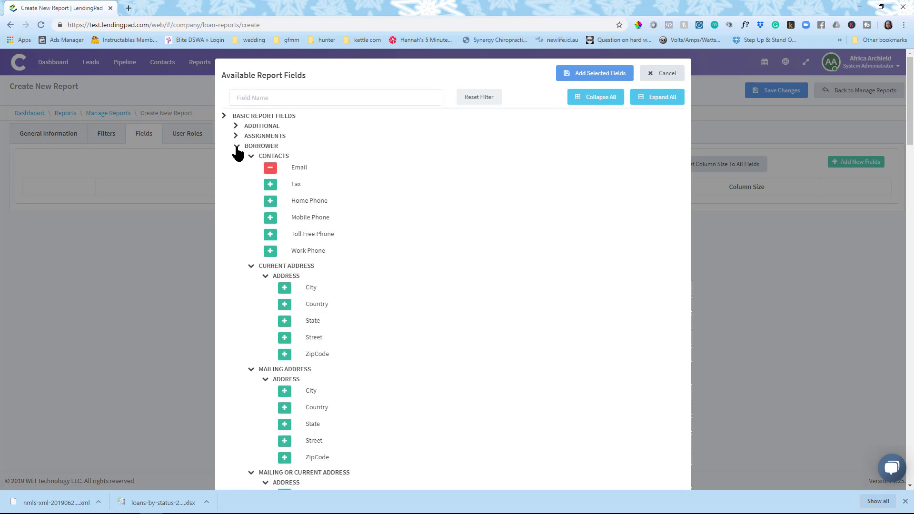
click(236, 147)
click(237, 156)
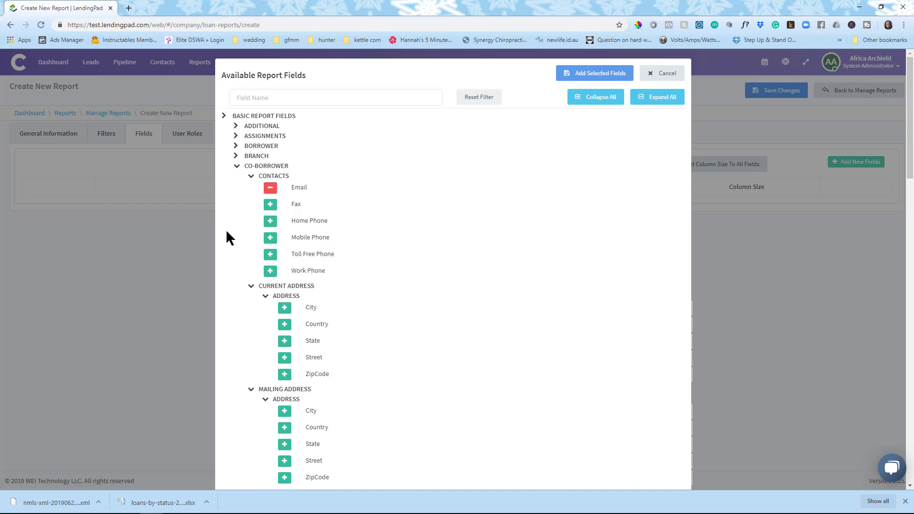
click(237, 166)
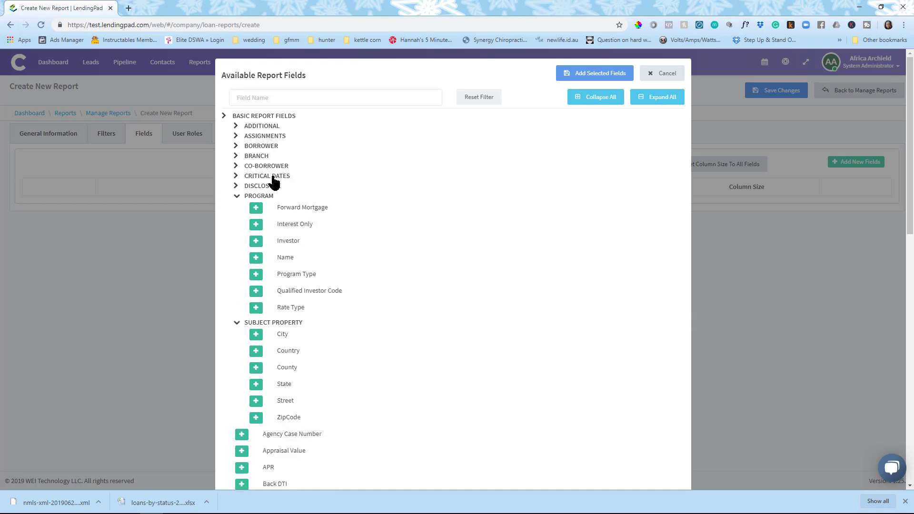
Step: Search the field list for 'status' and 'occupancy', picking Status and Occupancy Type
click(298, 94)
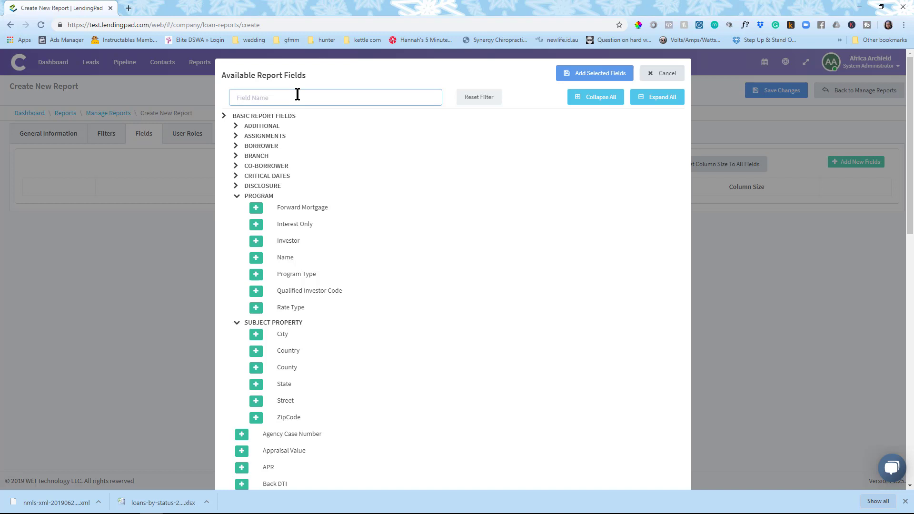
text(status)
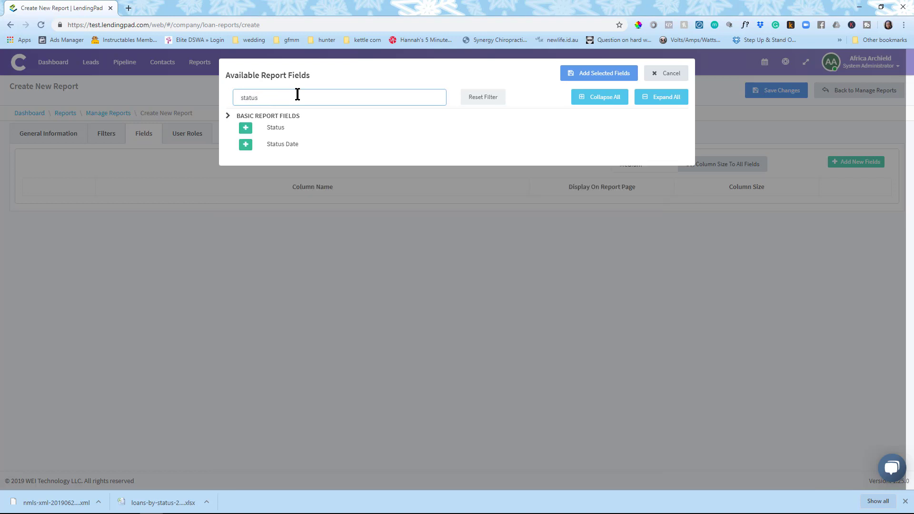
click(246, 129)
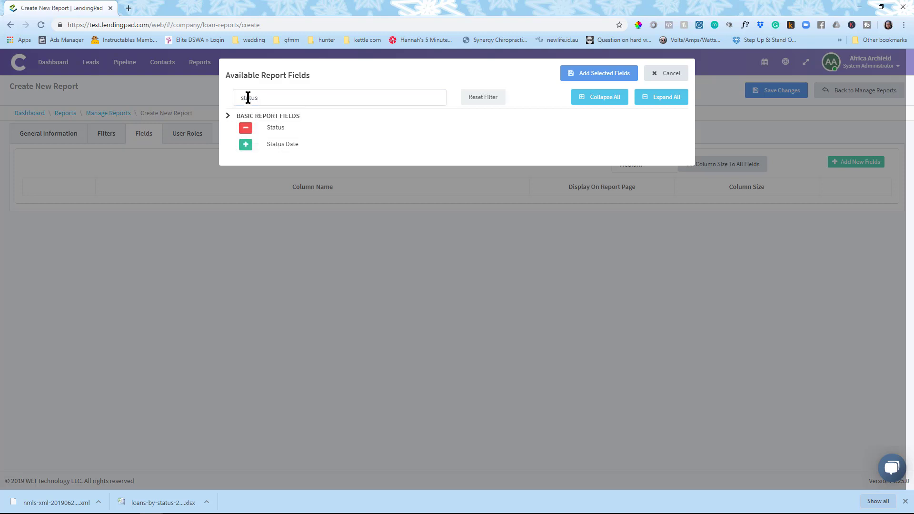
double_click(247, 98)
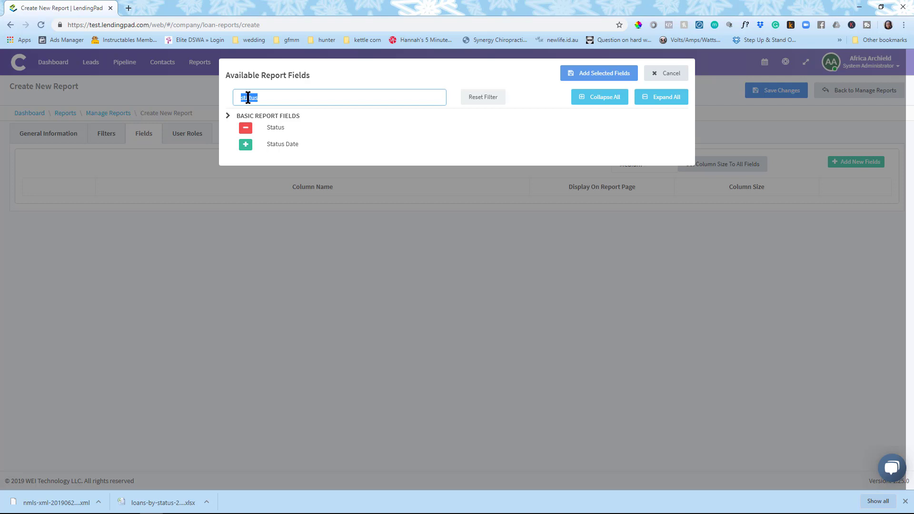
text(occupancy)
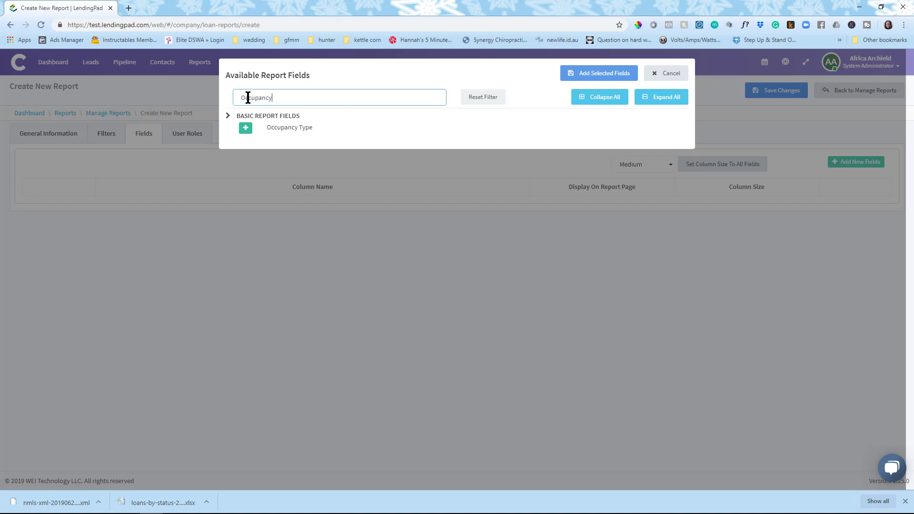
click(246, 129)
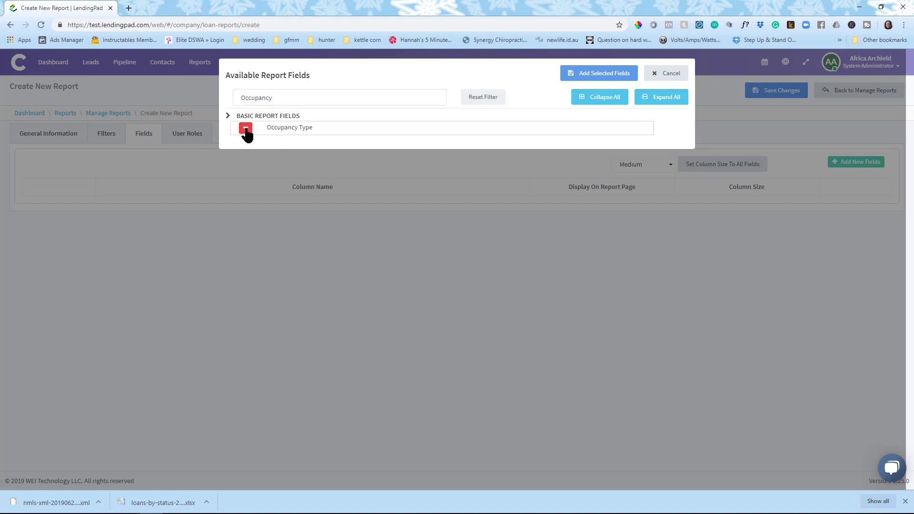
Step: Clear the search to pick Loan Officer Name, then search 'lender' and pick Lender
double_click(319, 98)
key(BackSpace)
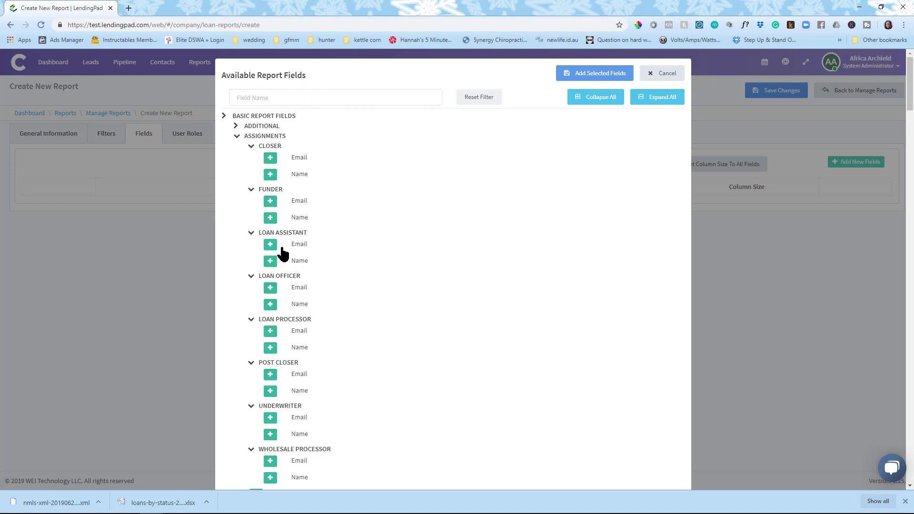
click(270, 307)
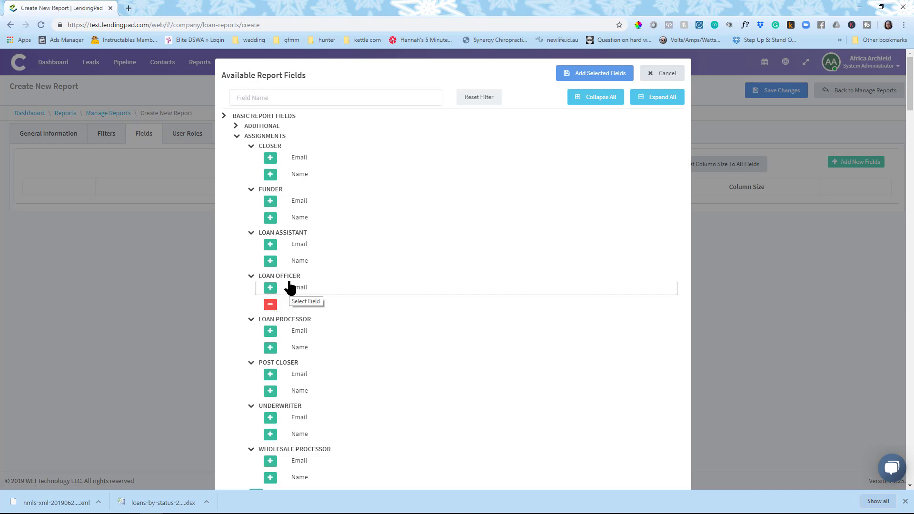
click(314, 98)
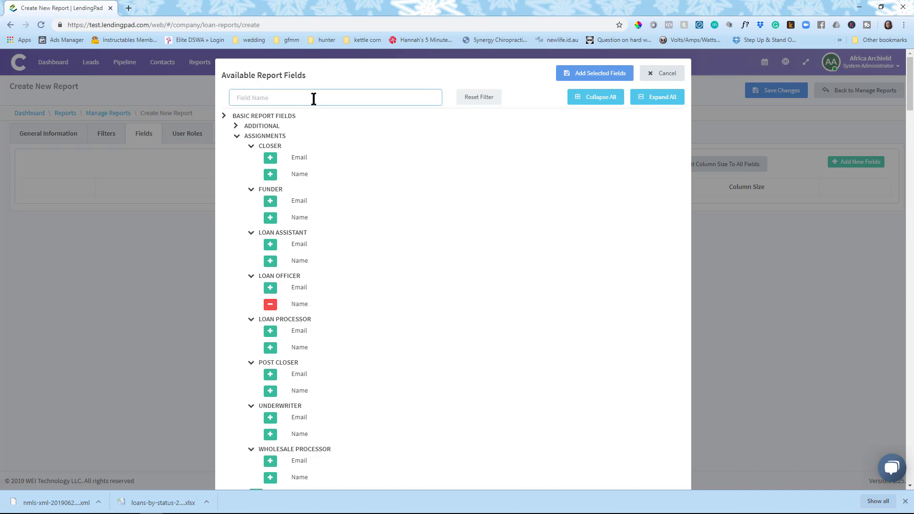
text(lender)
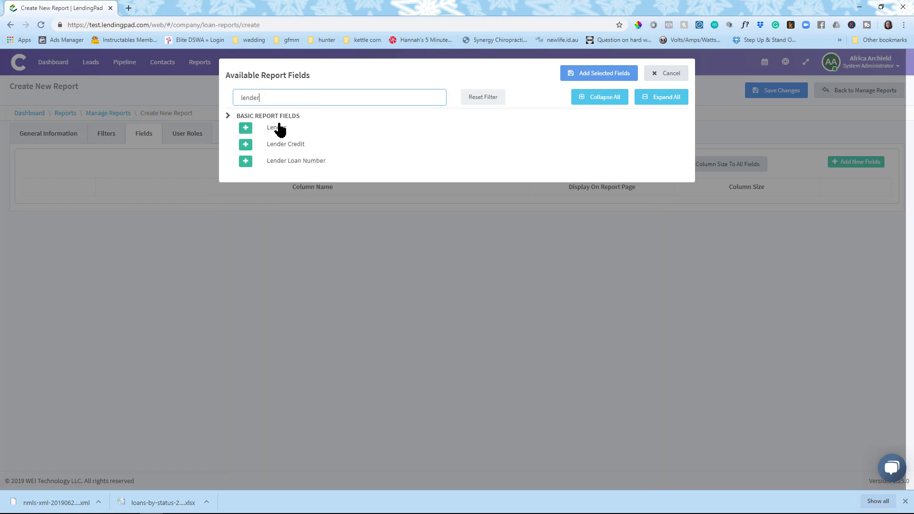
click(246, 129)
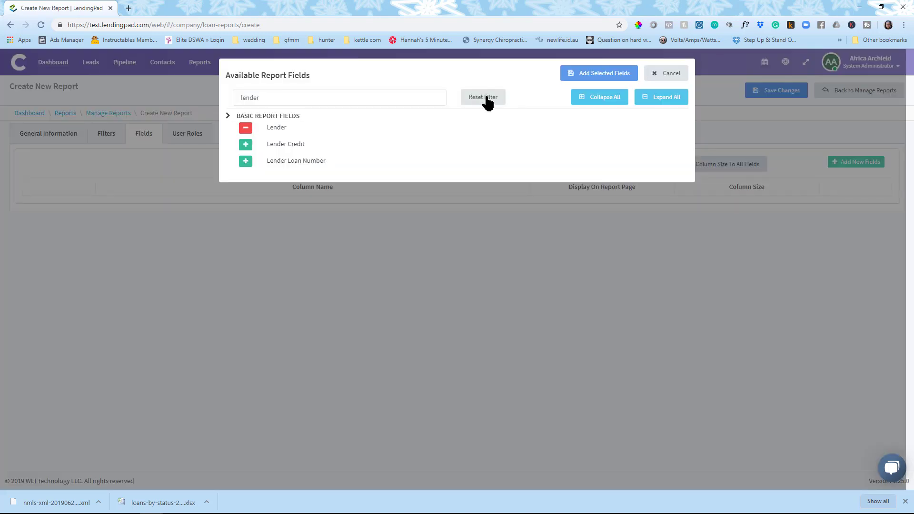
Step: Reset the field search, review the full list, and add the ten selected fields
click(483, 98)
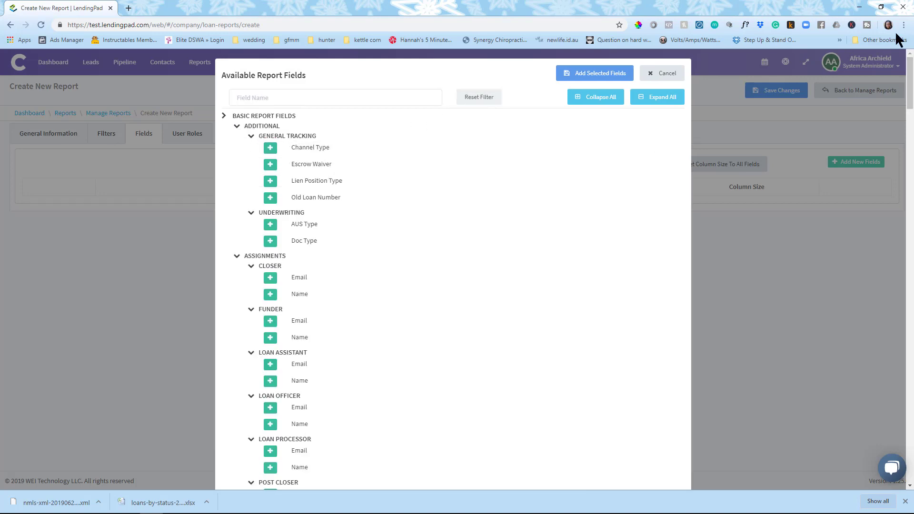
drag(909, 88, 910, 461)
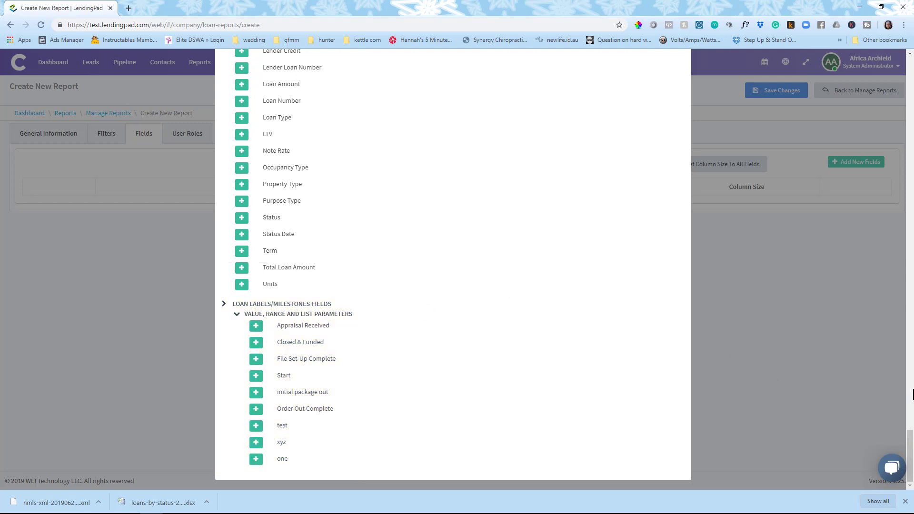
click(912, 395)
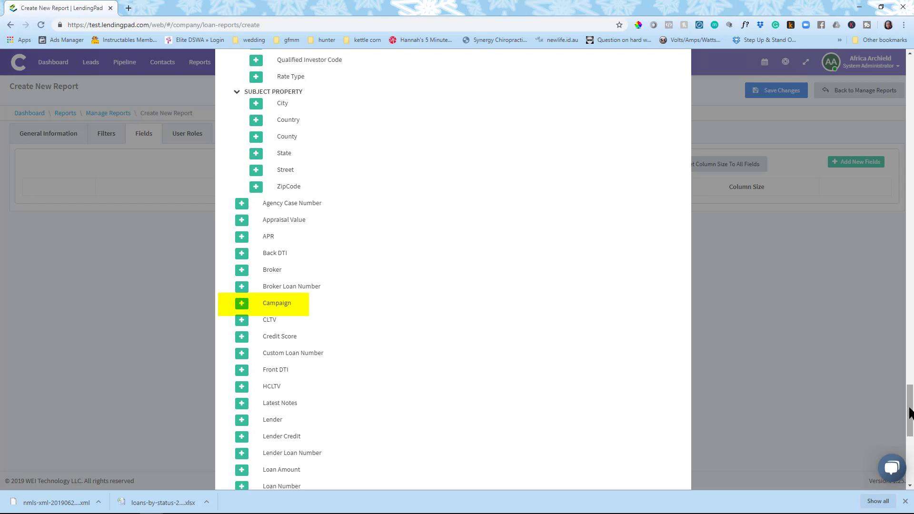
drag(911, 414, 909, 83)
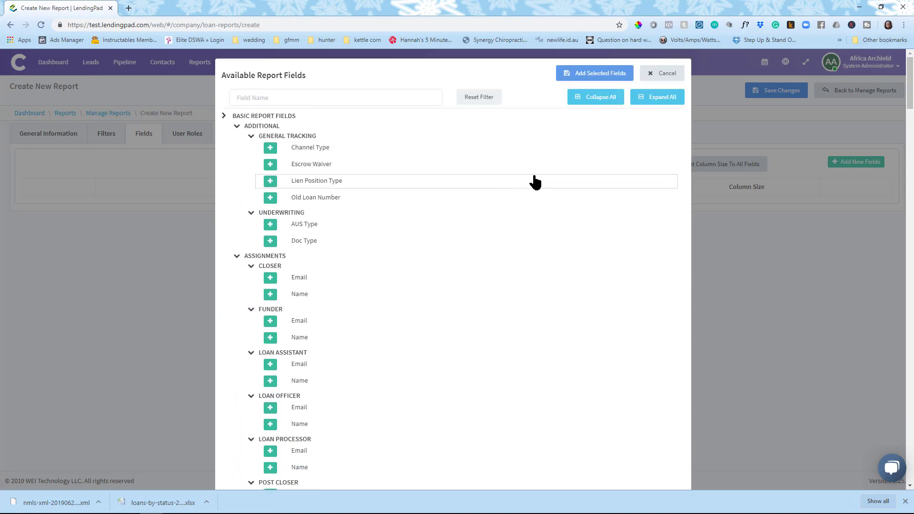
click(589, 76)
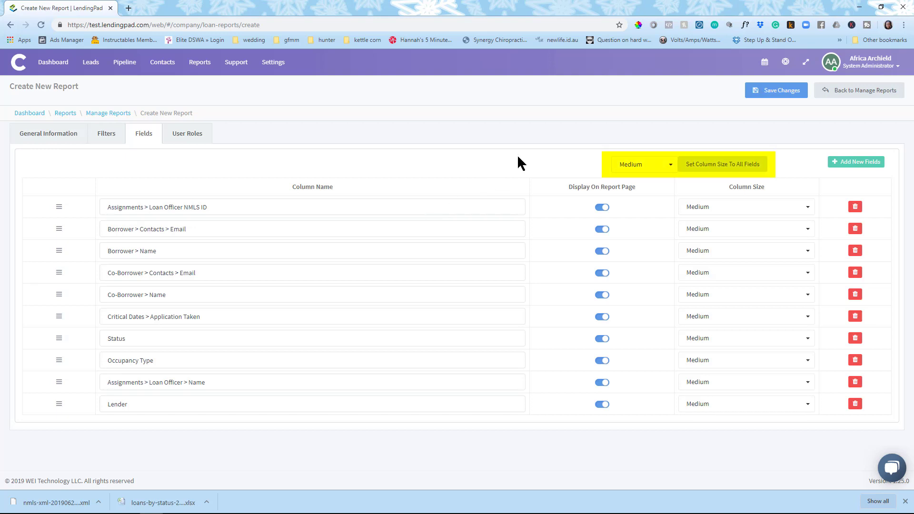
Step: Choose Small in the Set Column Size To All Fields dropdown
click(662, 170)
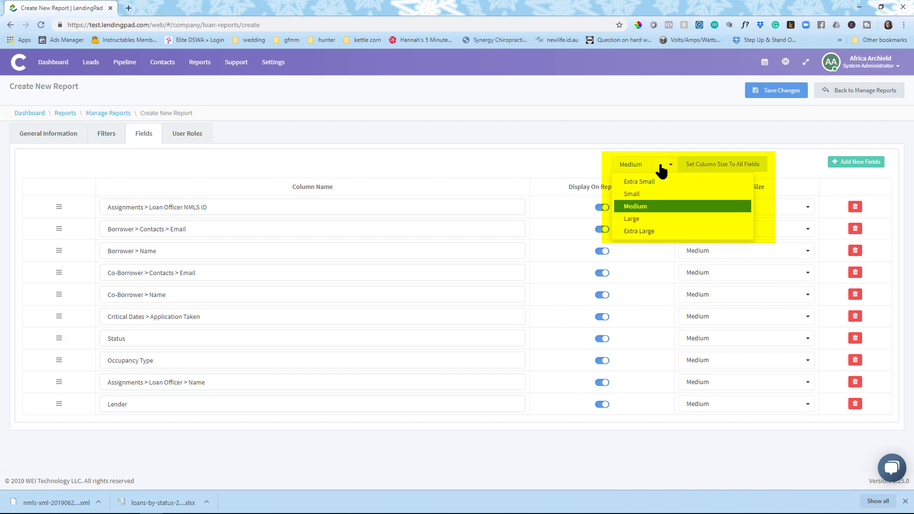
click(661, 194)
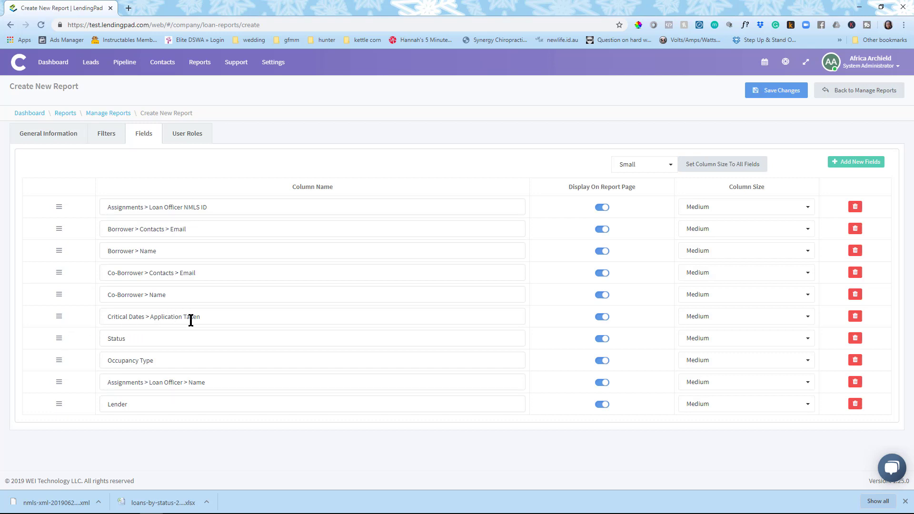
Step: Reorder columns: Application Taken, Borrower Name, Co-Borrower Name, Status, Occupancy Type, Loan Officer Name above NMLS ID
drag(58, 317, 60, 206)
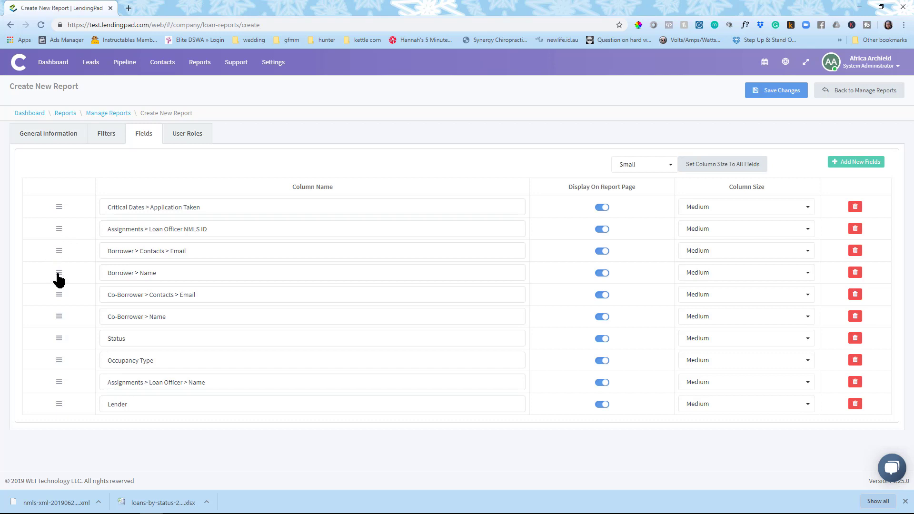
drag(57, 275, 57, 249)
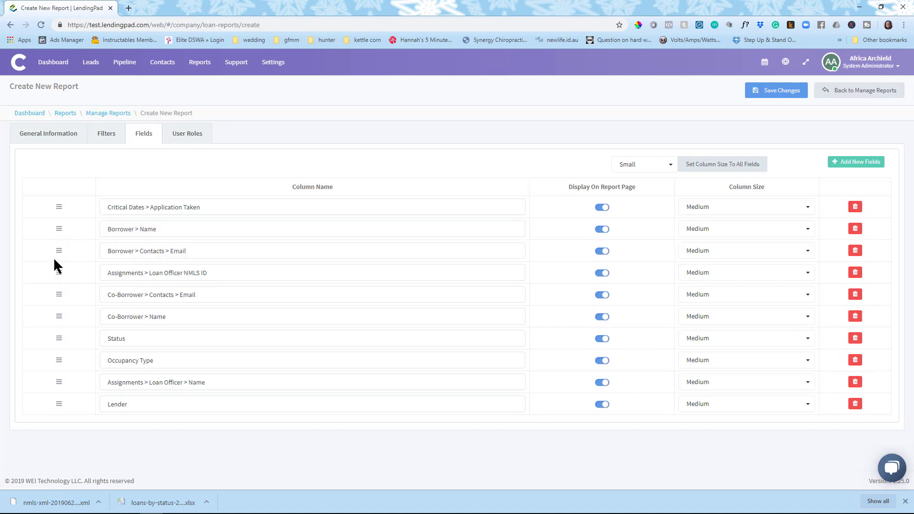
drag(60, 316, 56, 286)
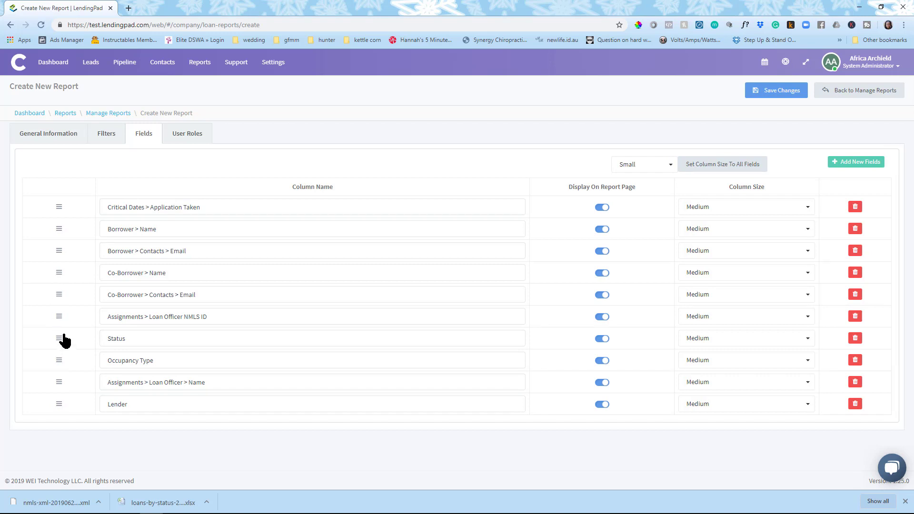
mouse_move(63, 339)
mouse_down()
mouse_move(66, 311)
mouse_move(63, 324)
mouse_up()
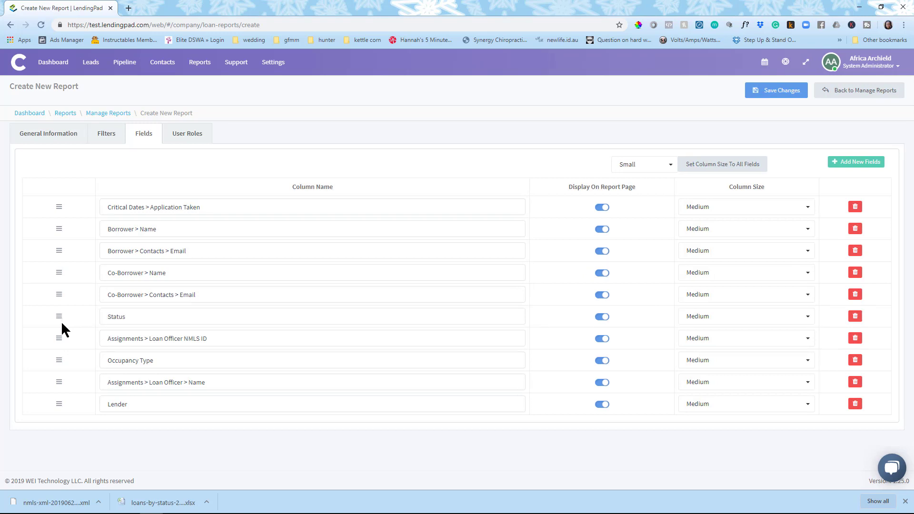
drag(58, 360, 58, 339)
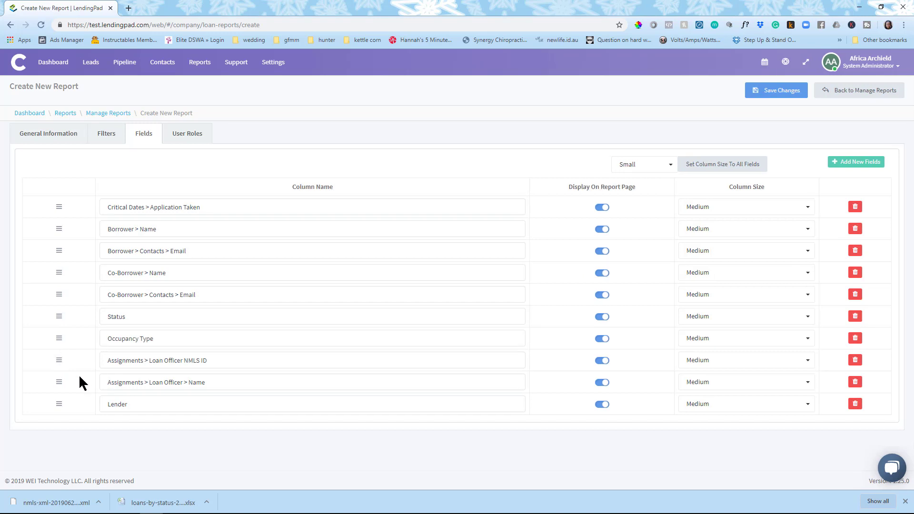
drag(58, 386, 60, 366)
Step: Set individual sizes: Application Taken and NMLS ID Extra Small, Status and Occupancy Type Small
click(743, 212)
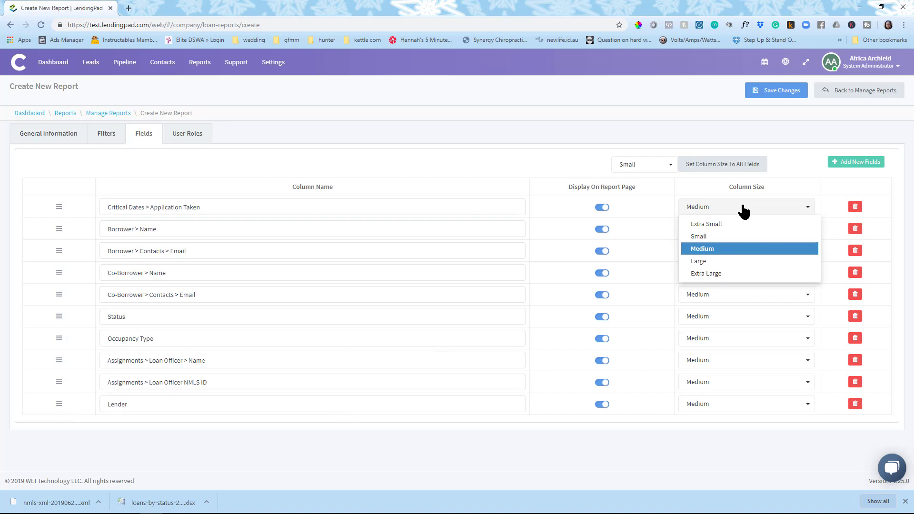
click(742, 236)
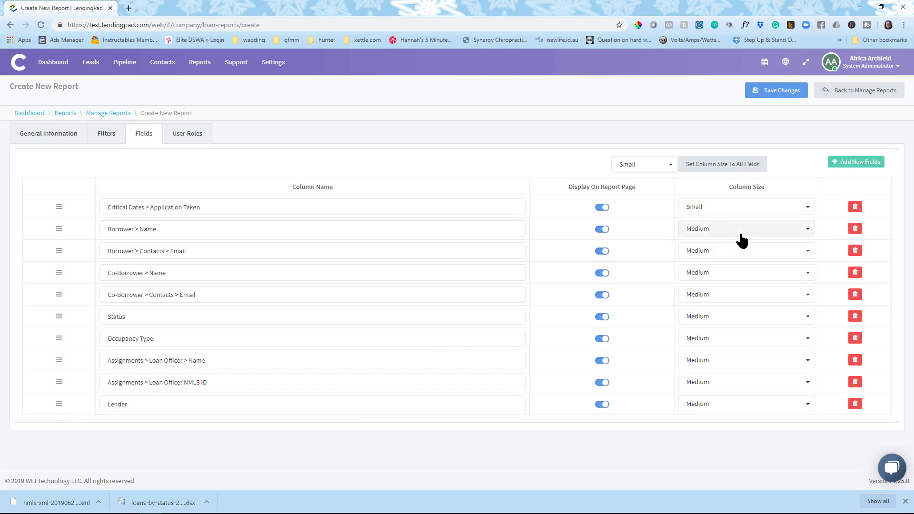
click(715, 214)
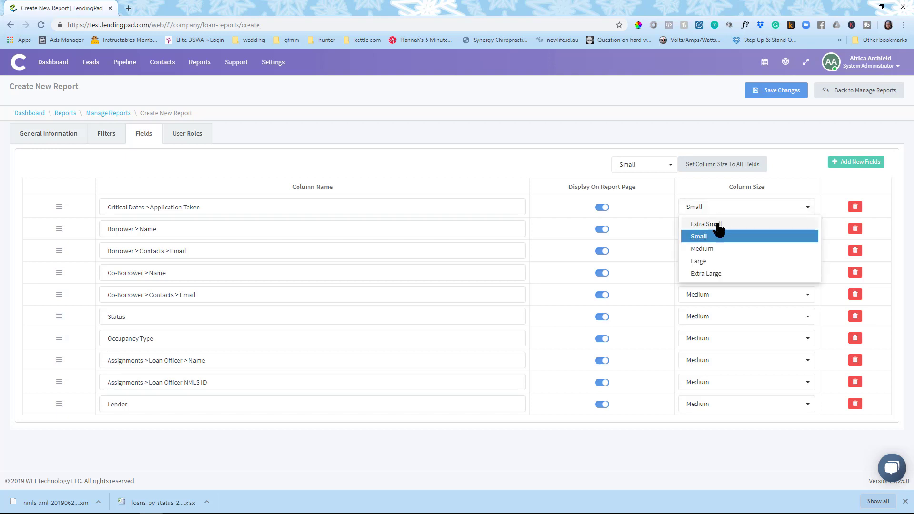
click(714, 224)
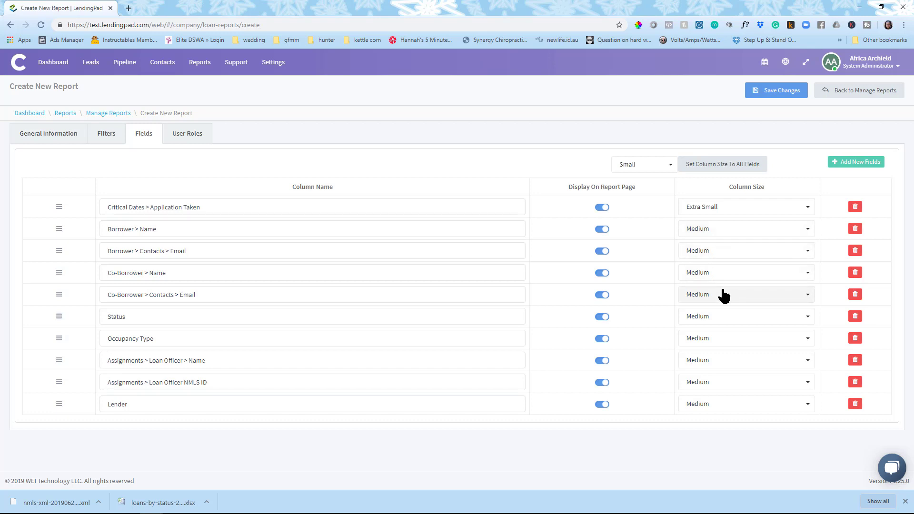
click(719, 323)
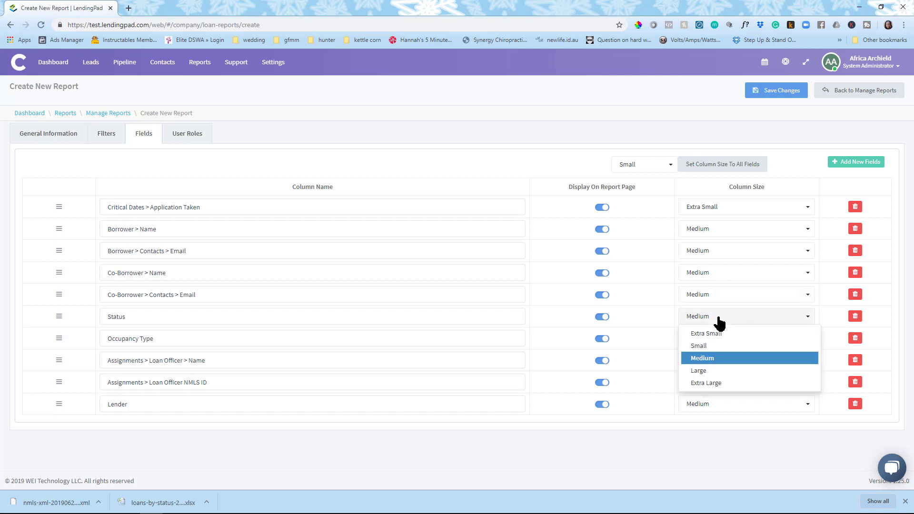
click(719, 346)
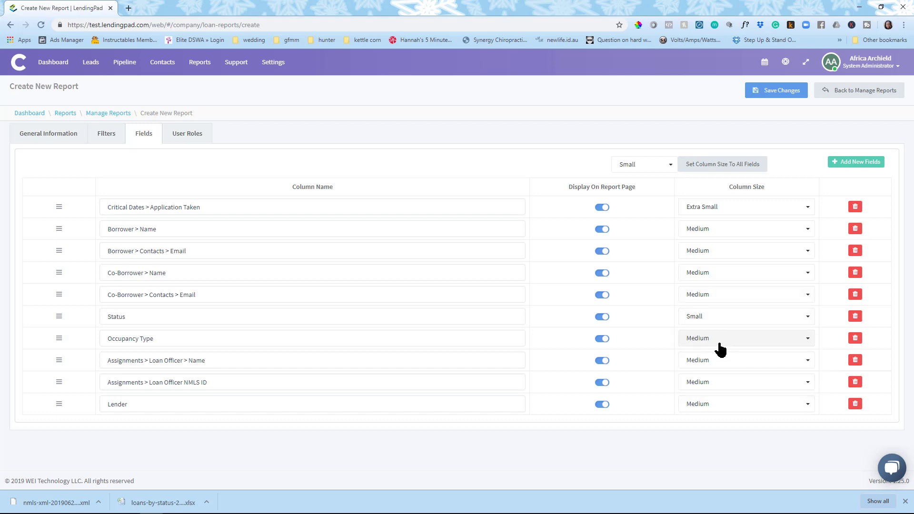
click(719, 344)
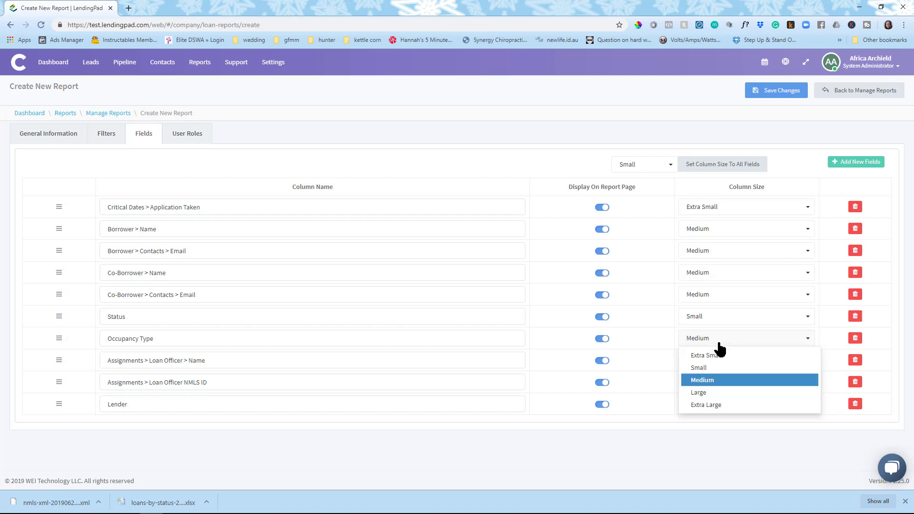
click(718, 369)
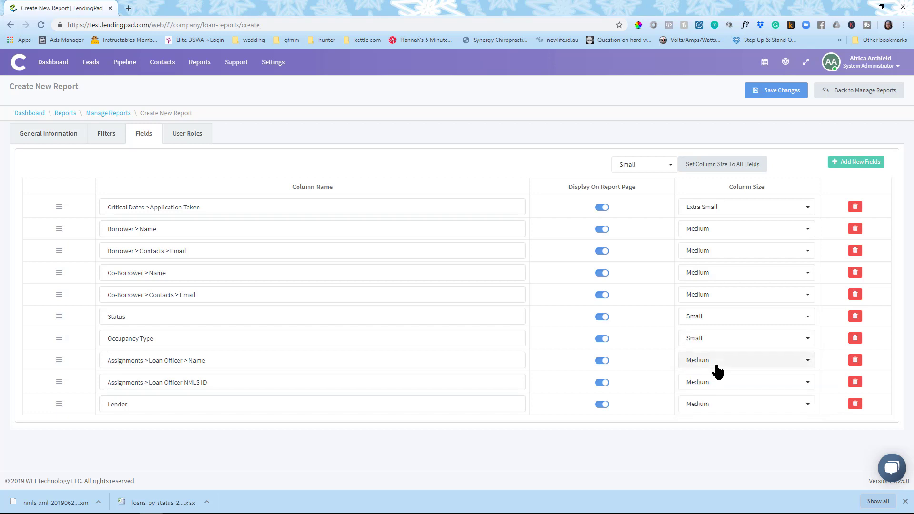
click(724, 390)
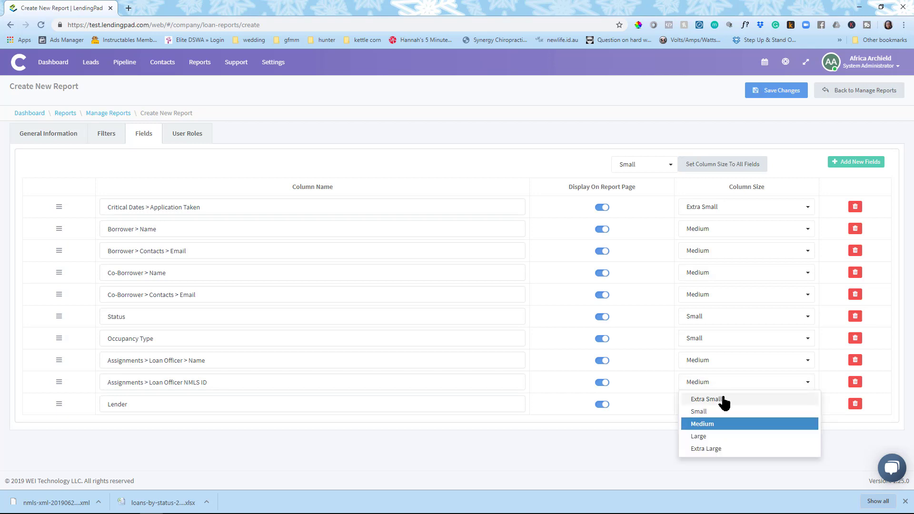
click(725, 401)
click(721, 412)
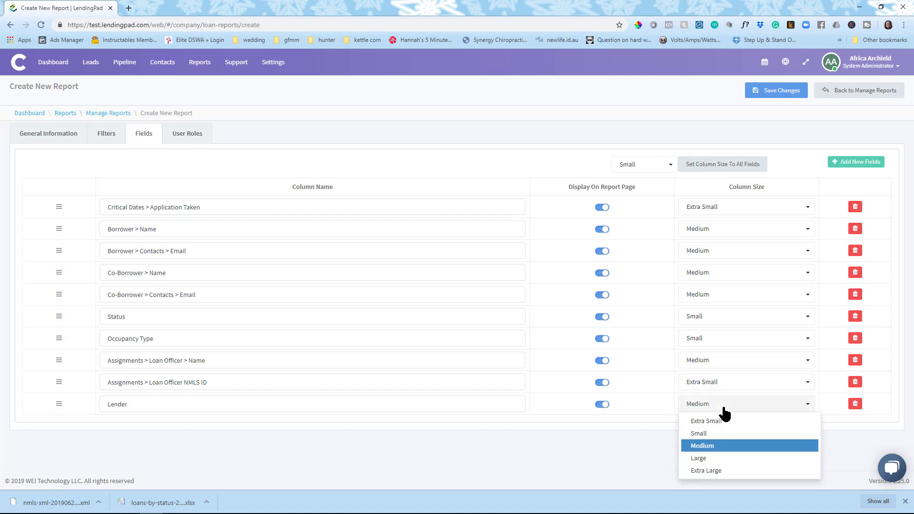
click(719, 413)
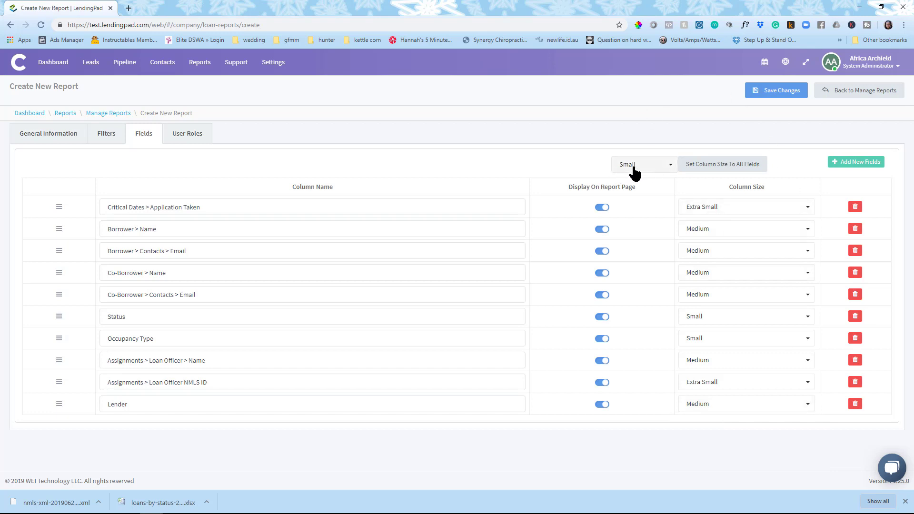
Step: Apply Small to every field and confirm
click(648, 170)
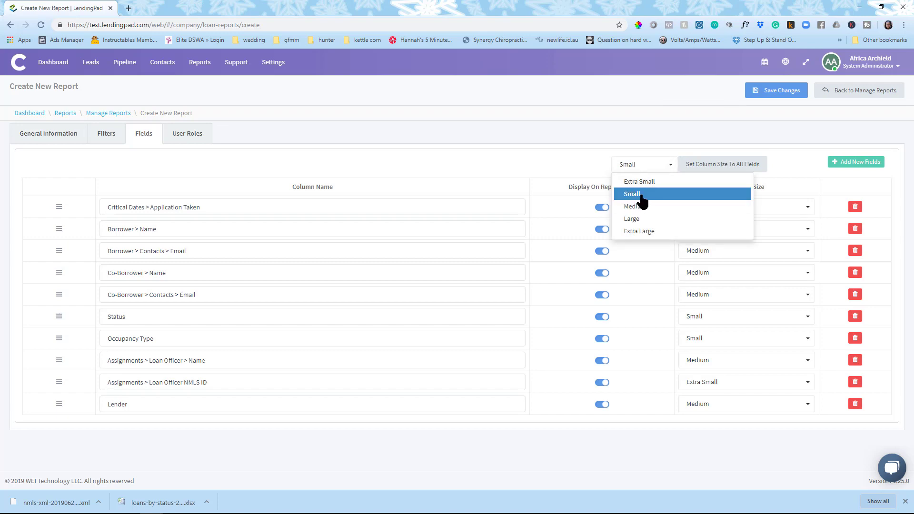
click(643, 196)
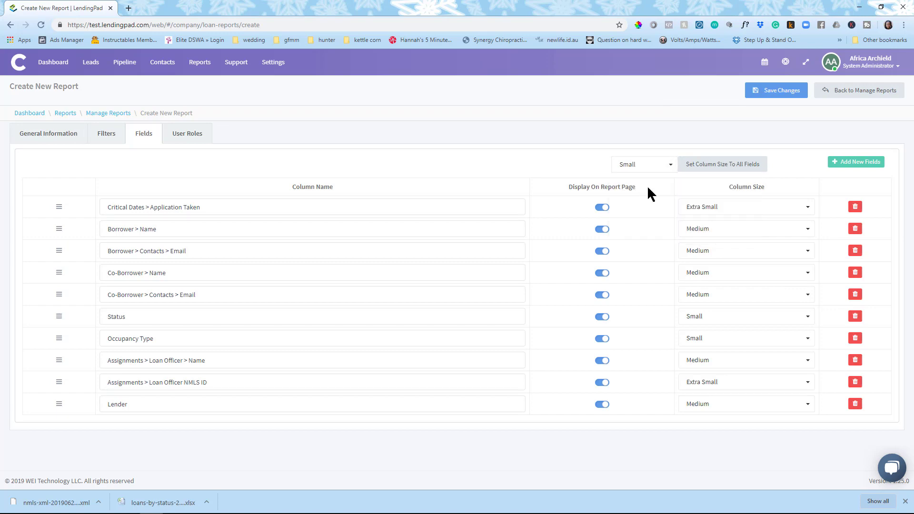
click(722, 169)
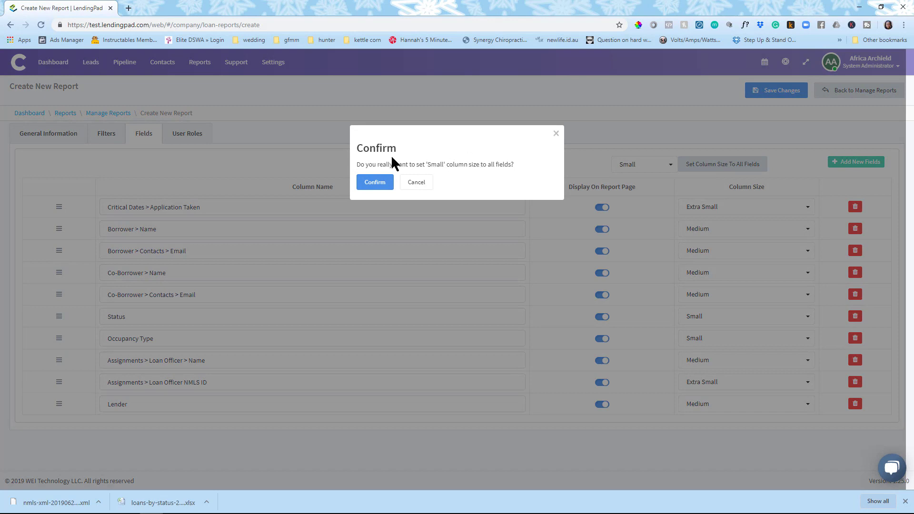
click(374, 183)
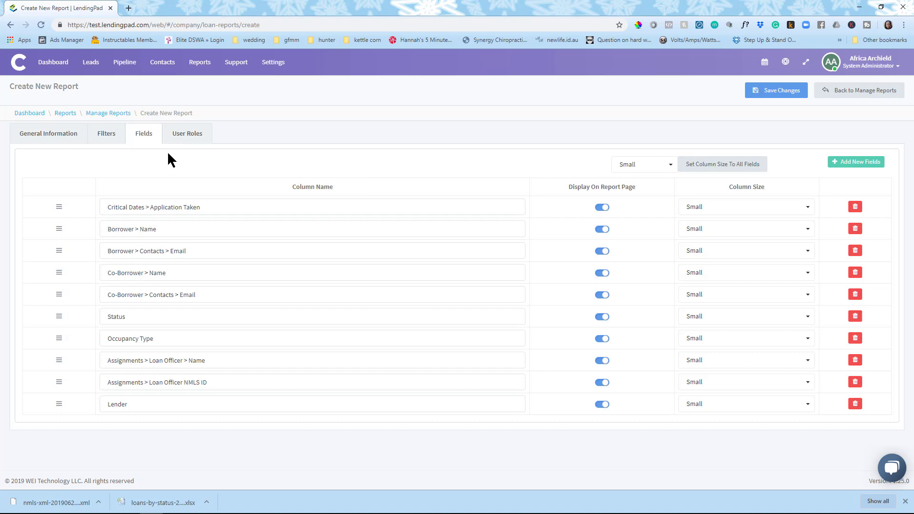
Step: Limit viewing to Branch Manager, Loan Processor Manager, Quality Control and System Administrator, then save the TX Call Log report
click(187, 135)
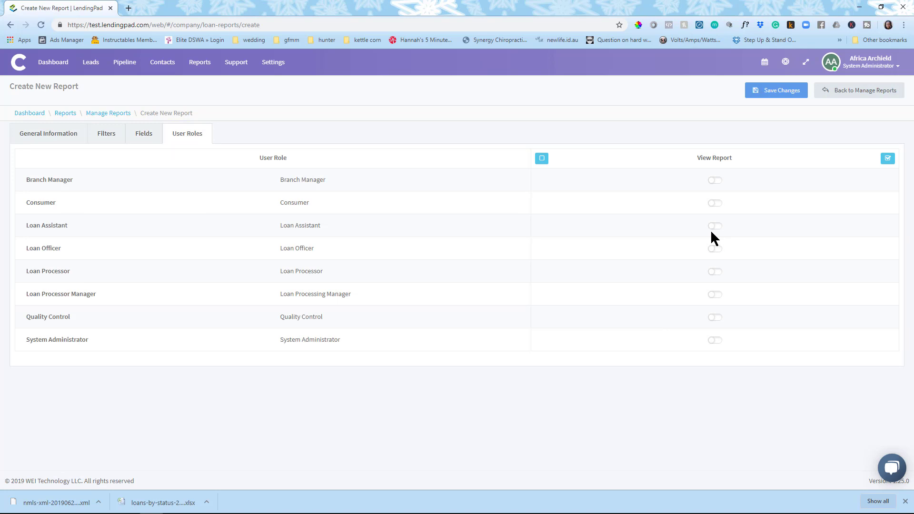
click(888, 159)
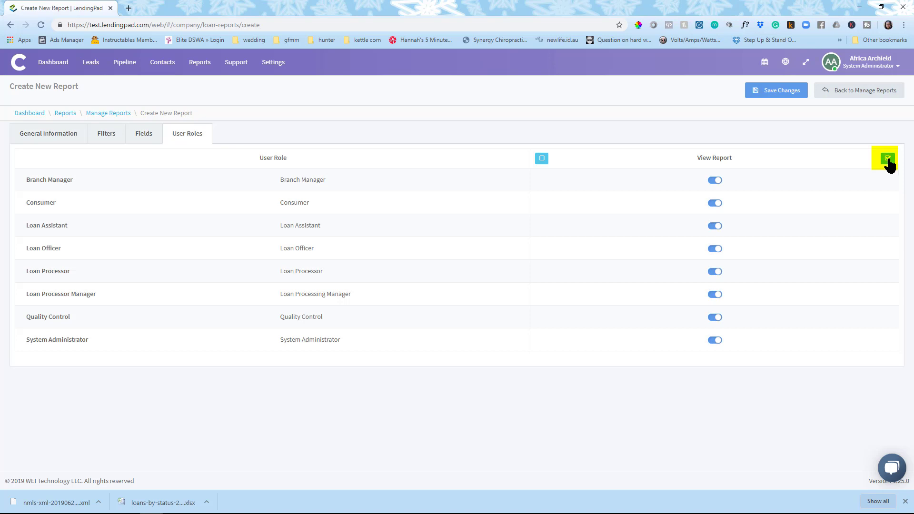
click(717, 204)
click(718, 227)
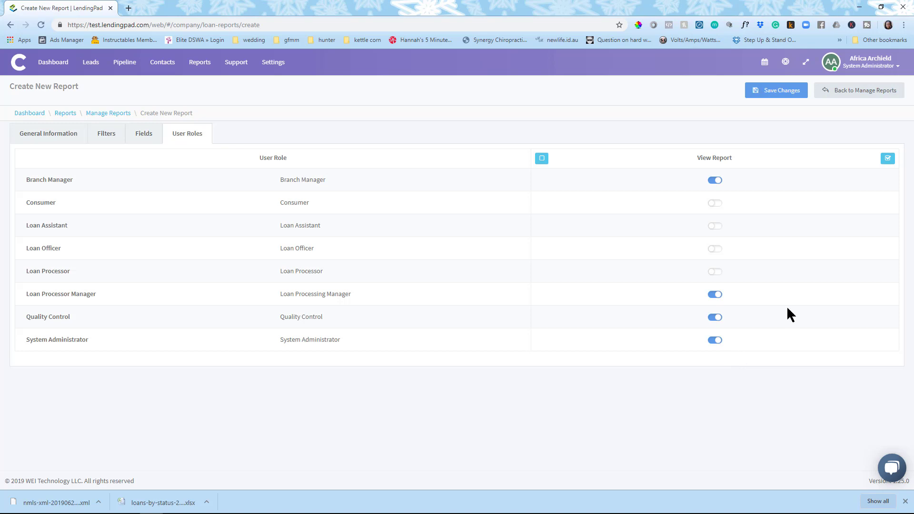
click(775, 95)
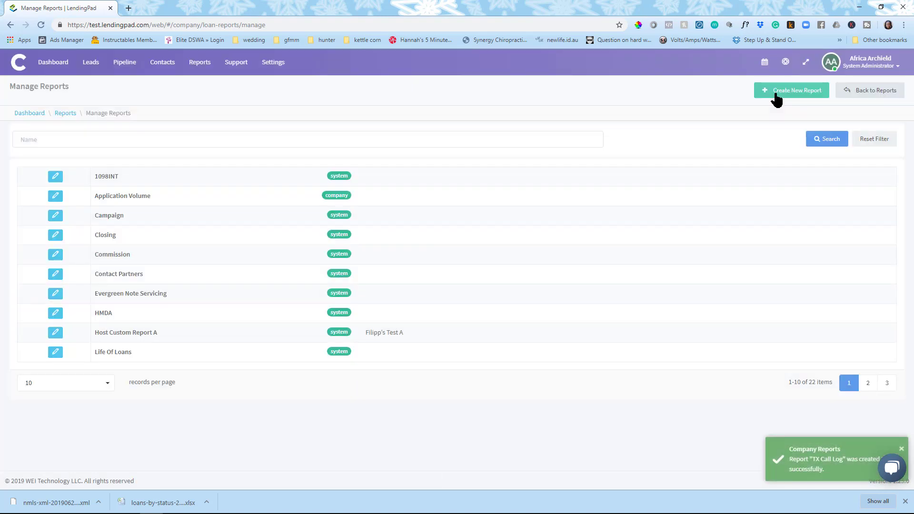
Step: Return from the report-created confirmation to the Reports list showing TX Call Log
click(776, 466)
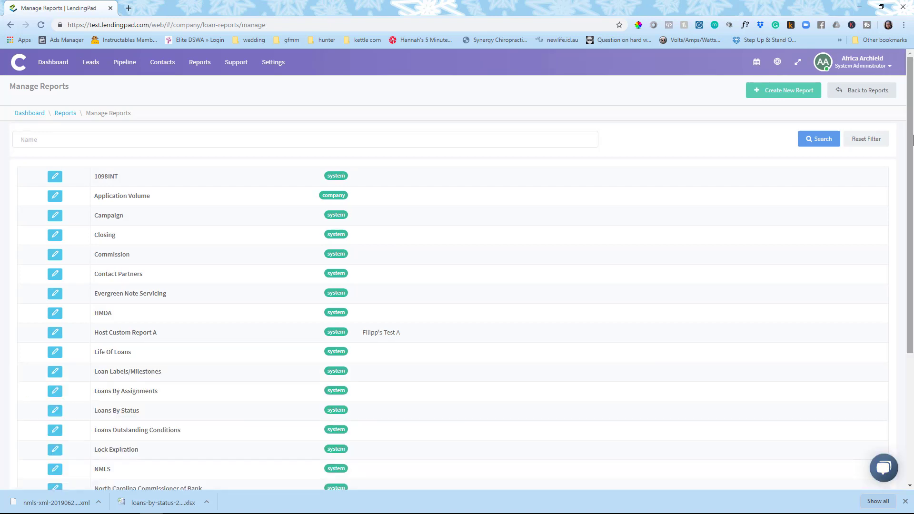
click(869, 92)
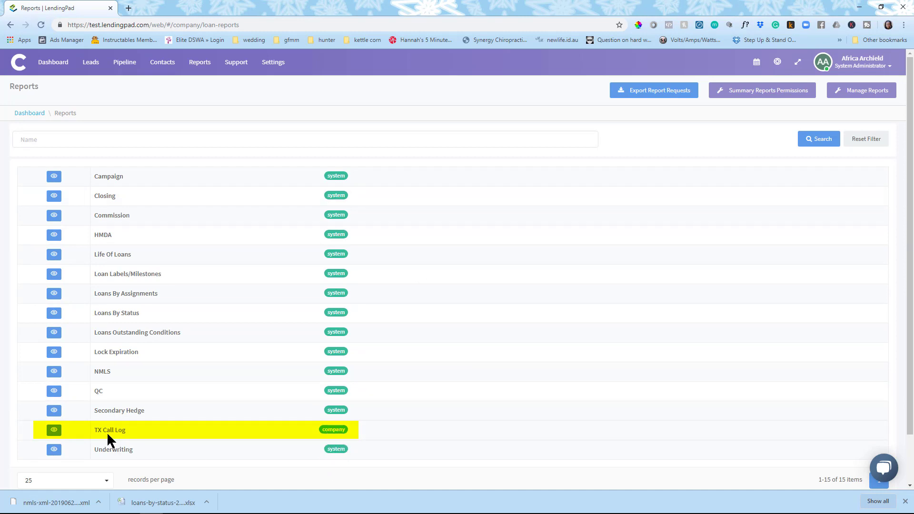
Step: Open the TX Call Log report and run it for TX loans over Year to Date
click(54, 432)
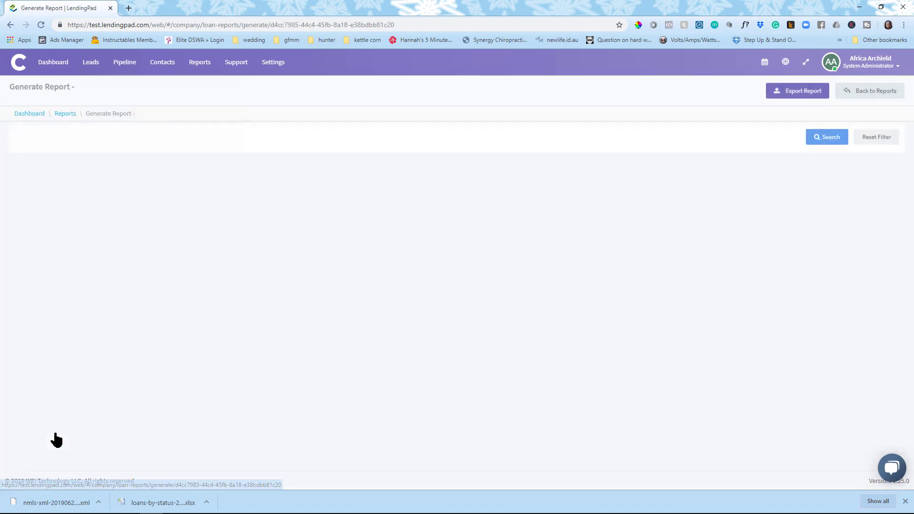
click(714, 143)
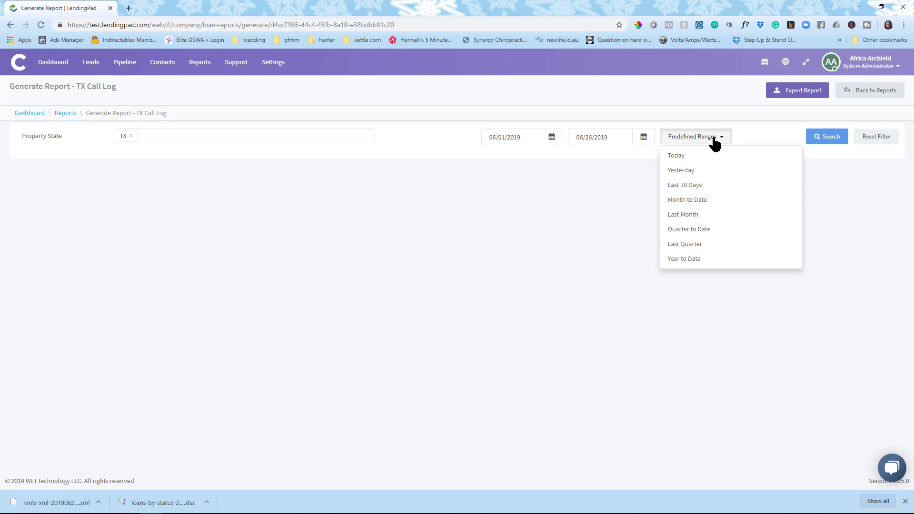
click(706, 262)
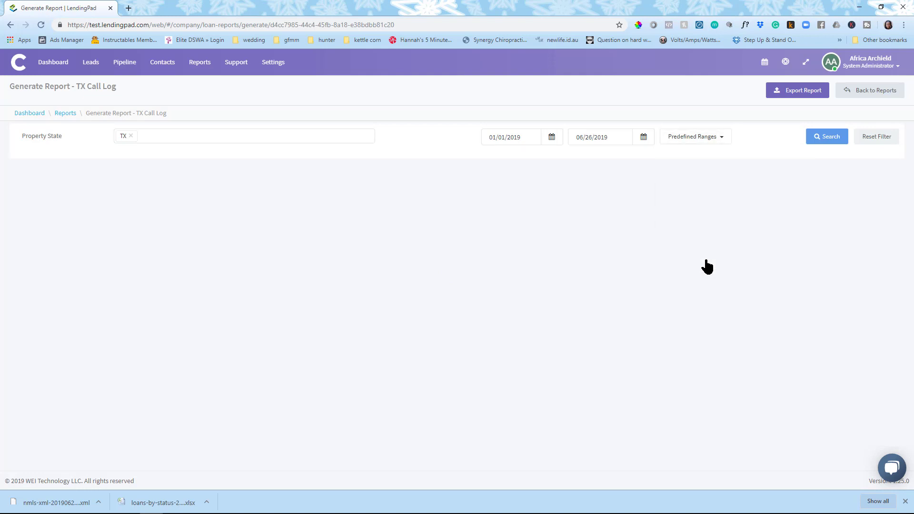
click(828, 139)
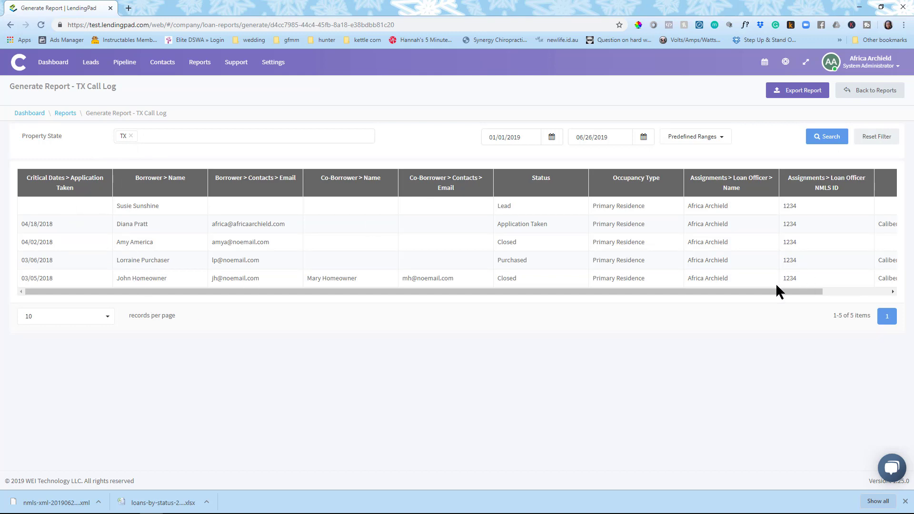
Step: Rerun the report from 06/01/2017 to 06/26/2019, listing five TX loans
drag(49, 291, 119, 285)
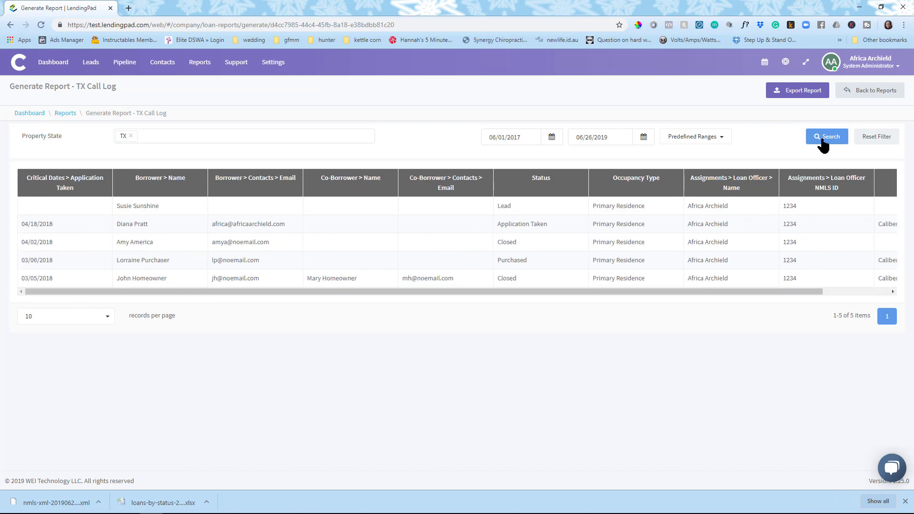
click(822, 143)
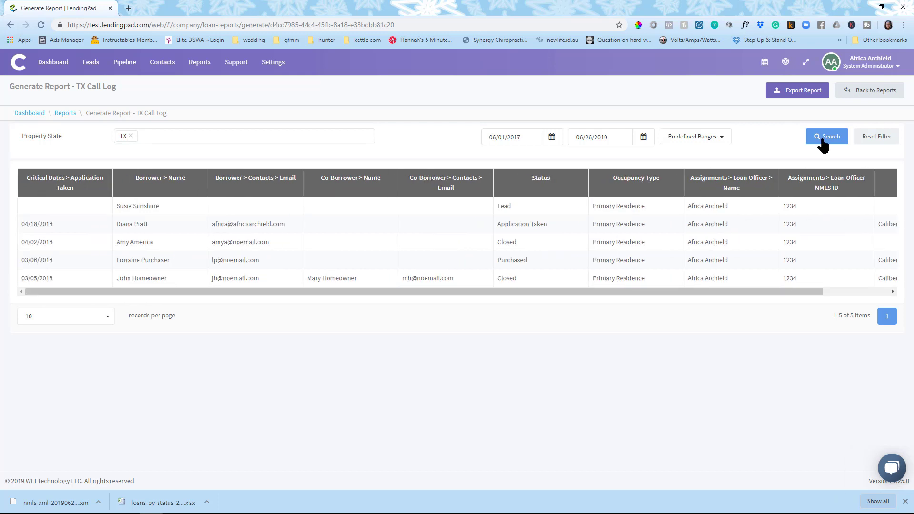
click(242, 70)
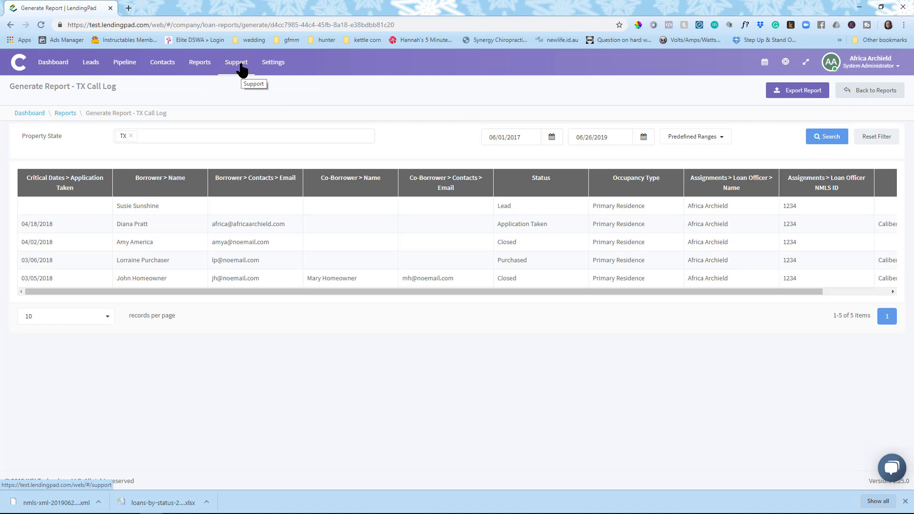